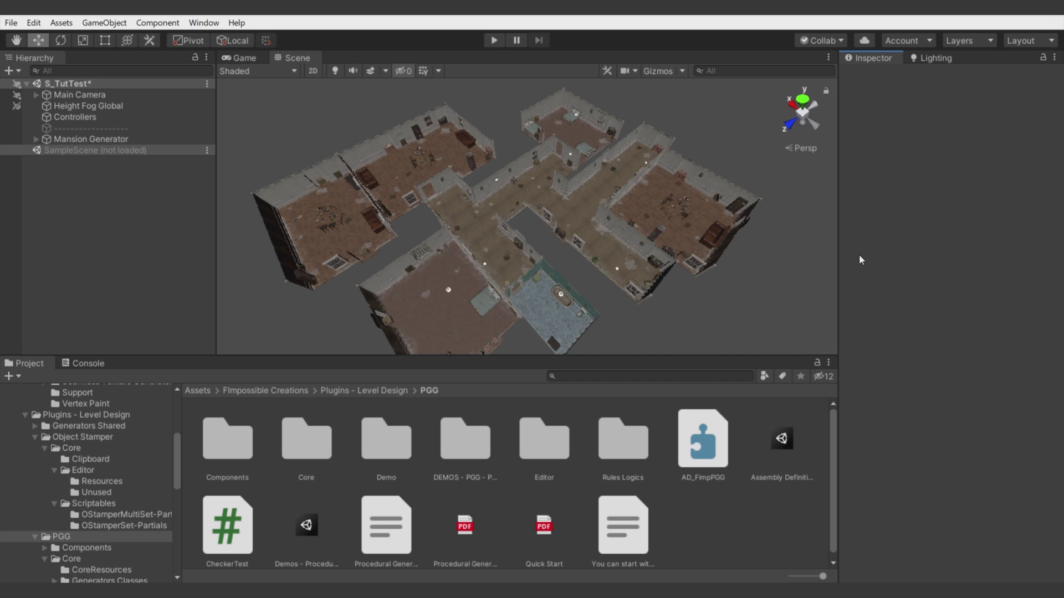
# Step: Regenerate the Mansion Generator's building layout four times with random seeds
pyautogui.moveTo(597, 215); pyautogui.dragTo(583, 218, button='right')
pyautogui.keyDown('alt'); pyautogui.moveTo(582, 218); pyautogui.dragTo(554, 239); pyautogui.keyUp('alt')
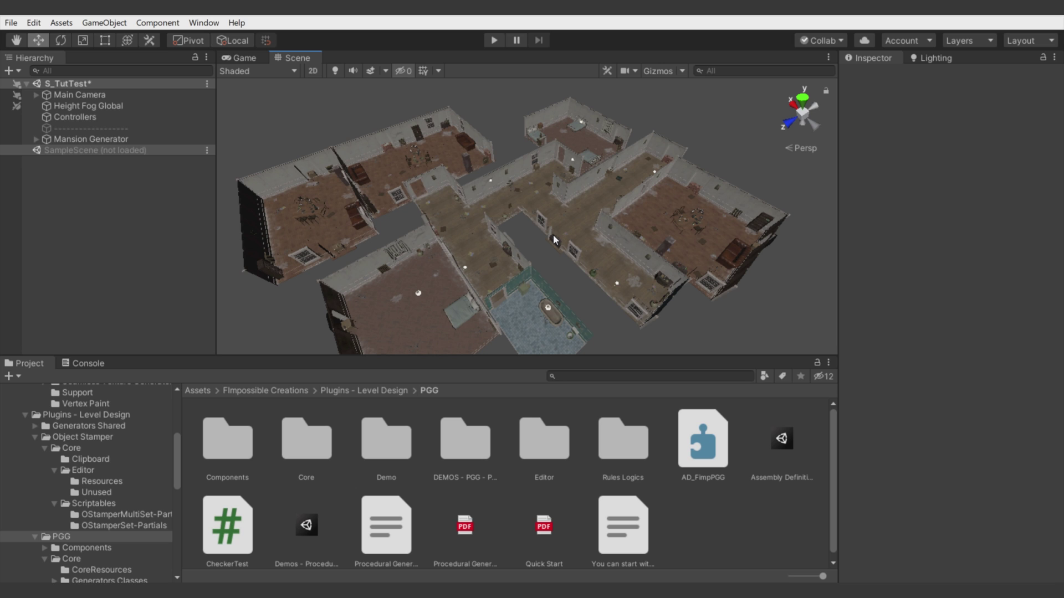
pyautogui.keyDown('alt'); pyautogui.moveTo(553, 239); pyautogui.dragTo(487, 228); pyautogui.keyUp('alt')
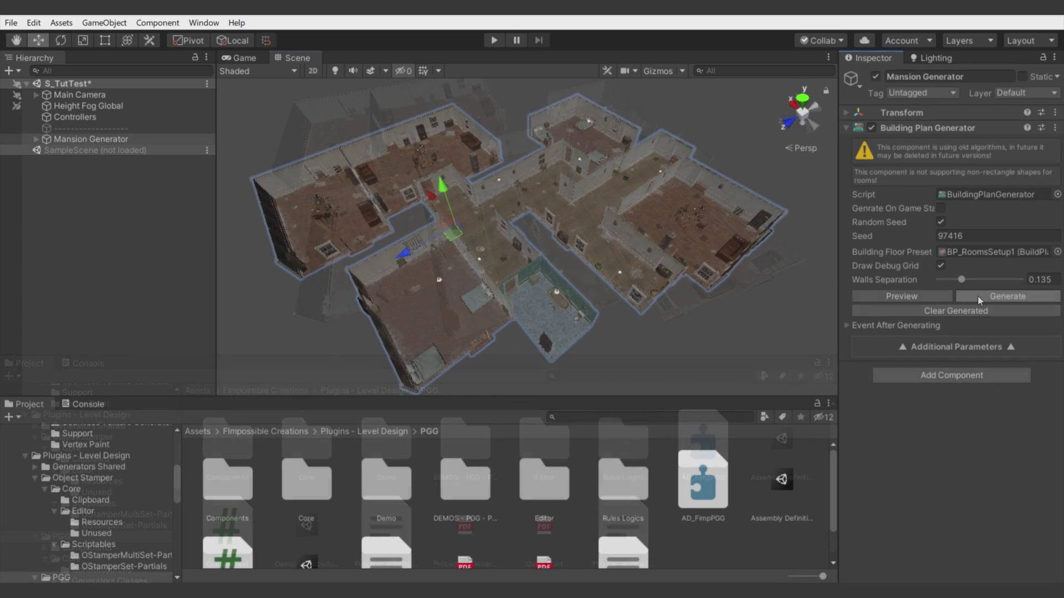
pyautogui.click(978, 297)
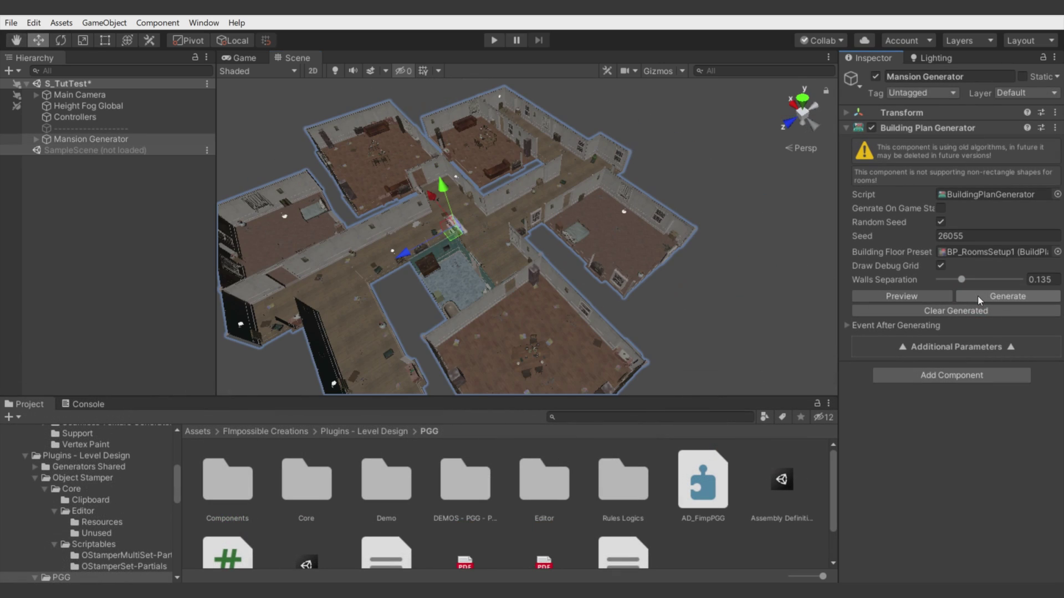
pyautogui.click(977, 295)
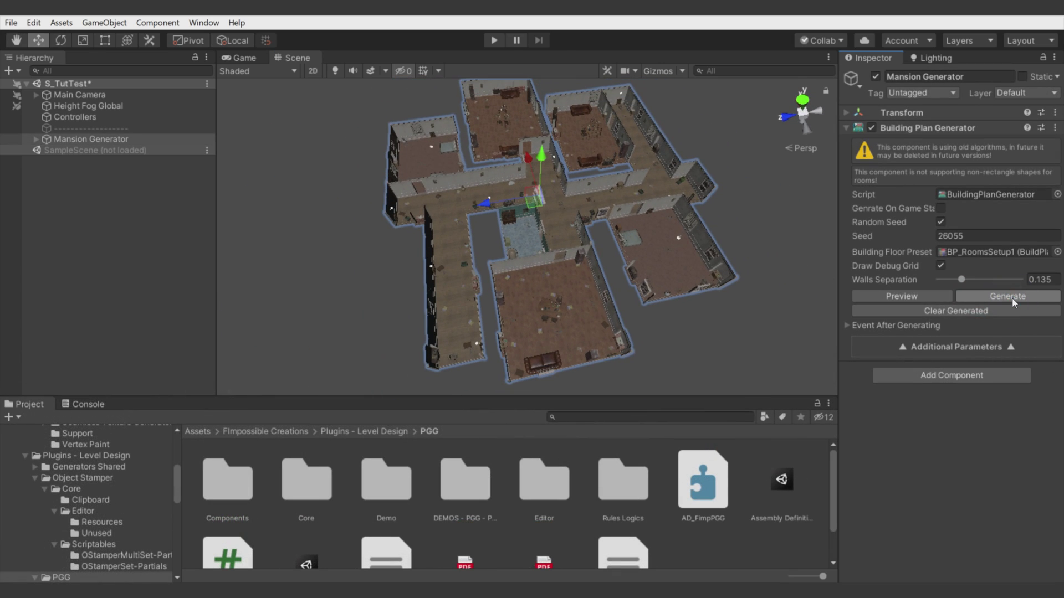
pyautogui.click(1024, 297)
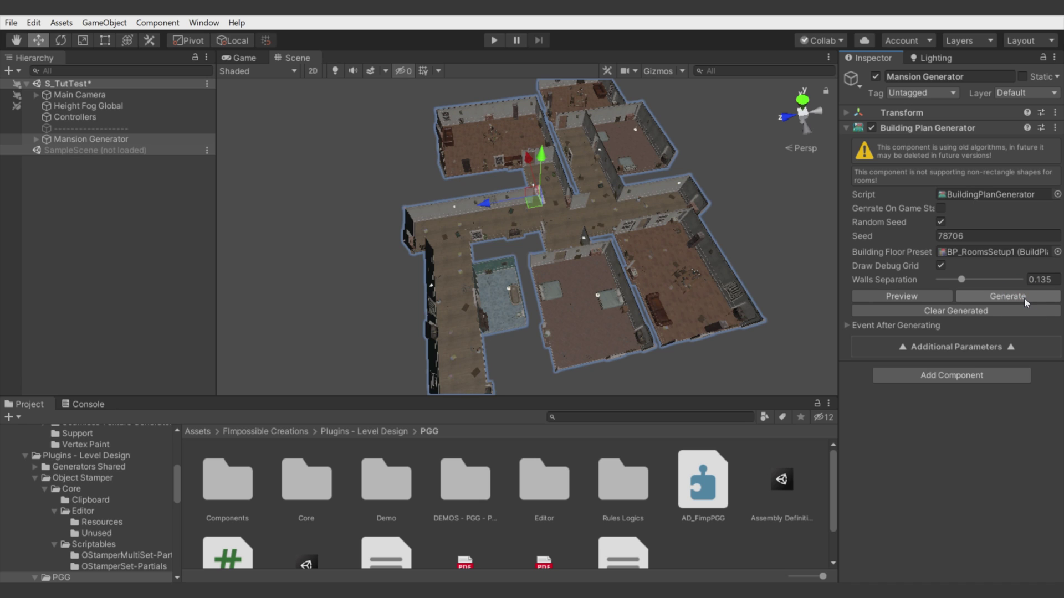
pyautogui.click(1024, 298)
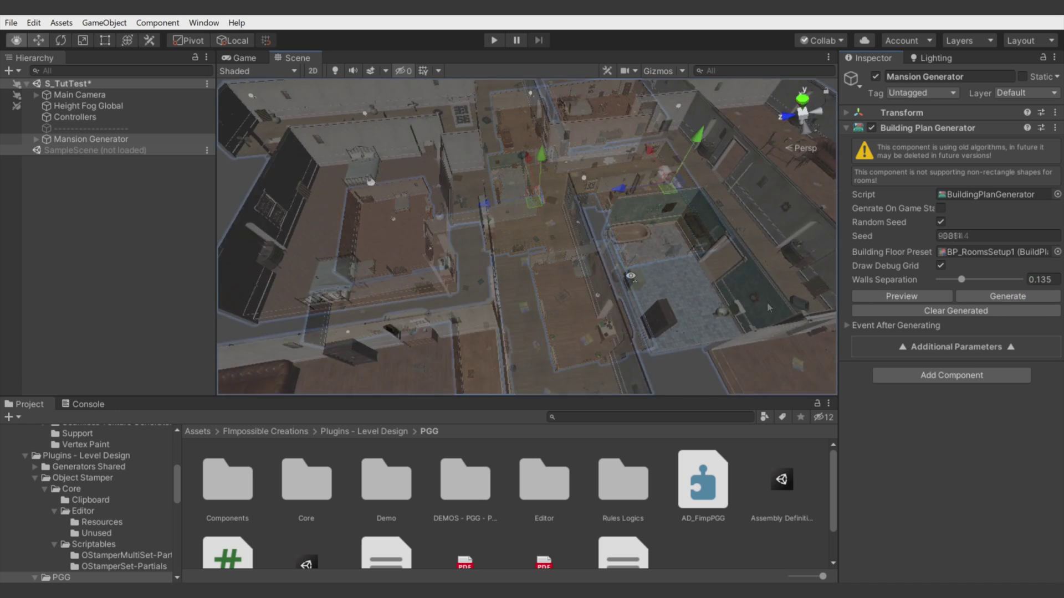
# Step: Examine the generated mansion's interior up close in the Scene view, down to the corridor and doorways
pyautogui.moveTo(635, 280); pyautogui.dragTo(805, 151, button='right')
pyautogui.press('w')
pyautogui.press('w')
pyautogui.keyDown('alt'); pyautogui.moveTo(805, 150); pyautogui.dragTo(438, 122); pyautogui.keyUp('alt')
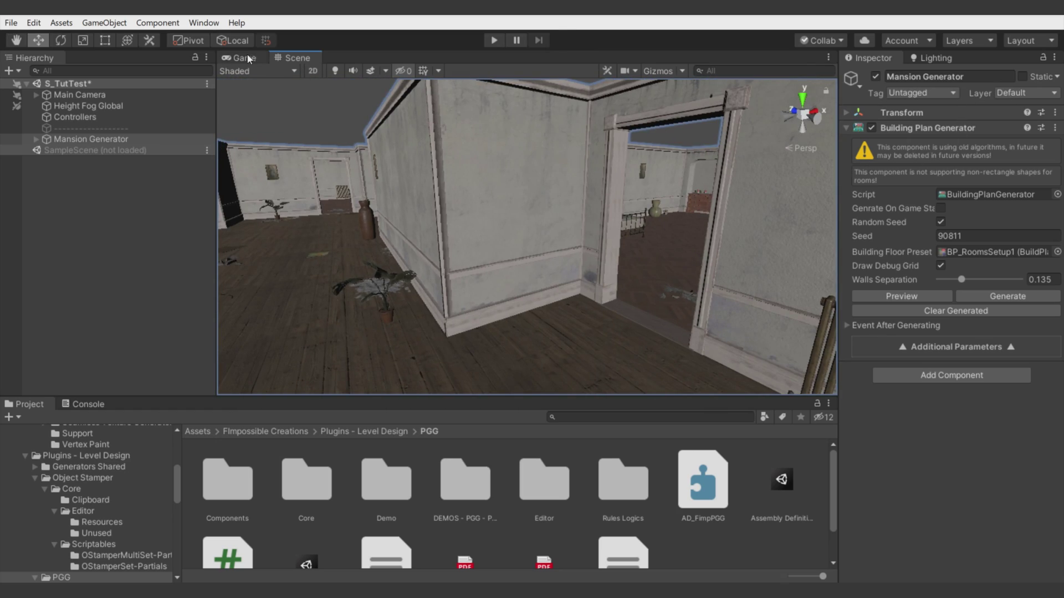
# Step: Run the scene in play mode and walk through the generated mansion's corridors, bathroom, dining room and bedrooms
pyautogui.hotkey('ctrl', 'p')
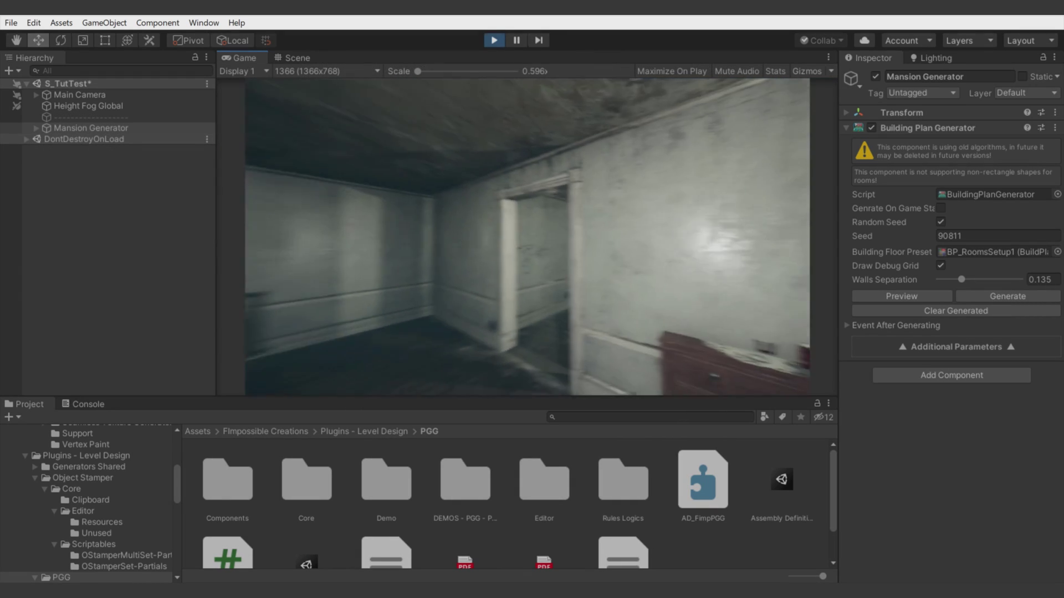
pyautogui.press('w')
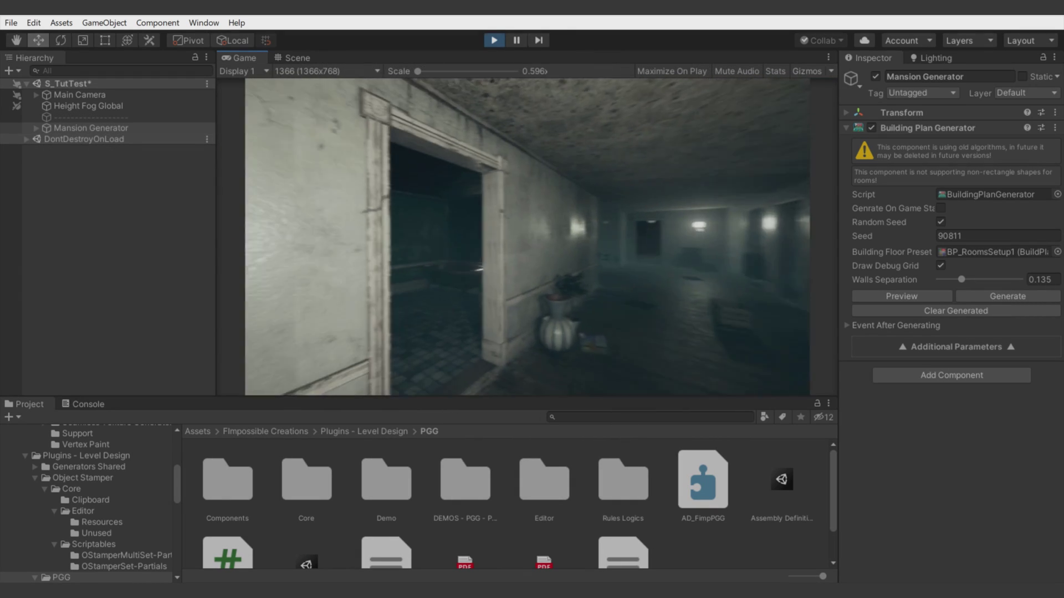
pyautogui.press('w')
pyautogui.press('w')
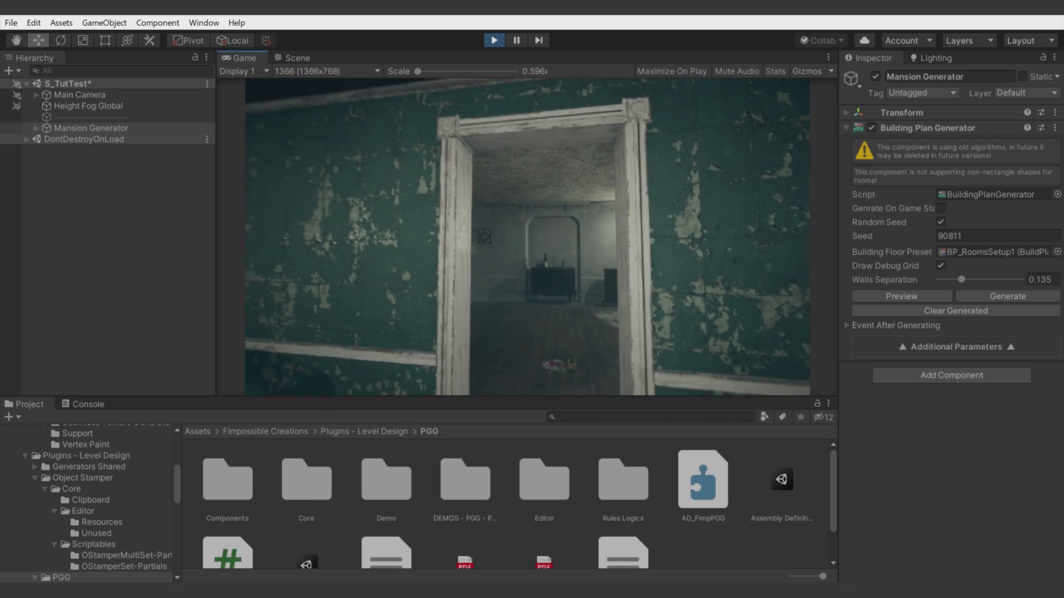
pyautogui.press('w')
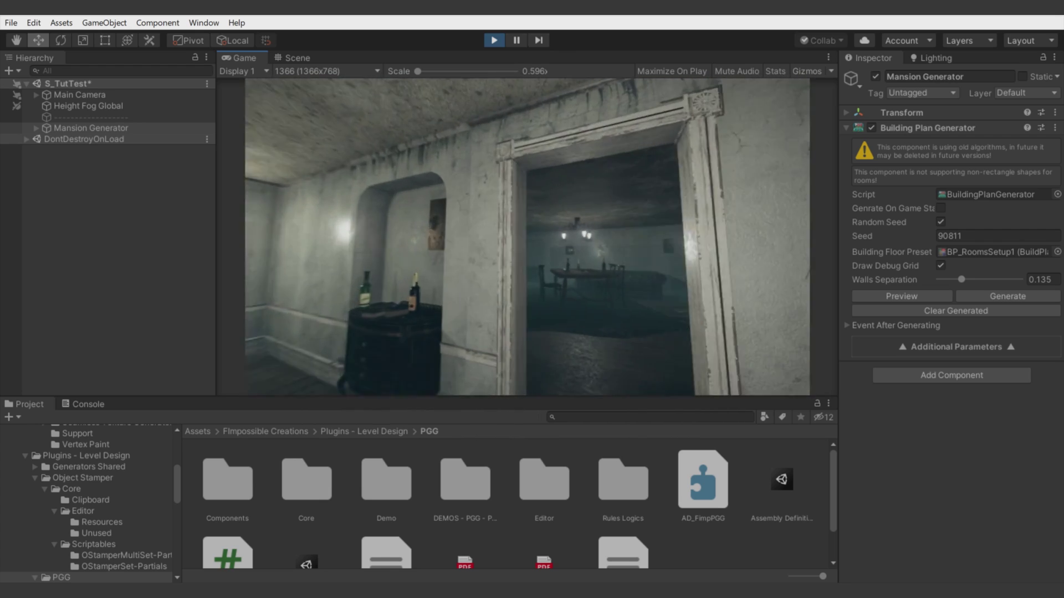
pyautogui.press('w')
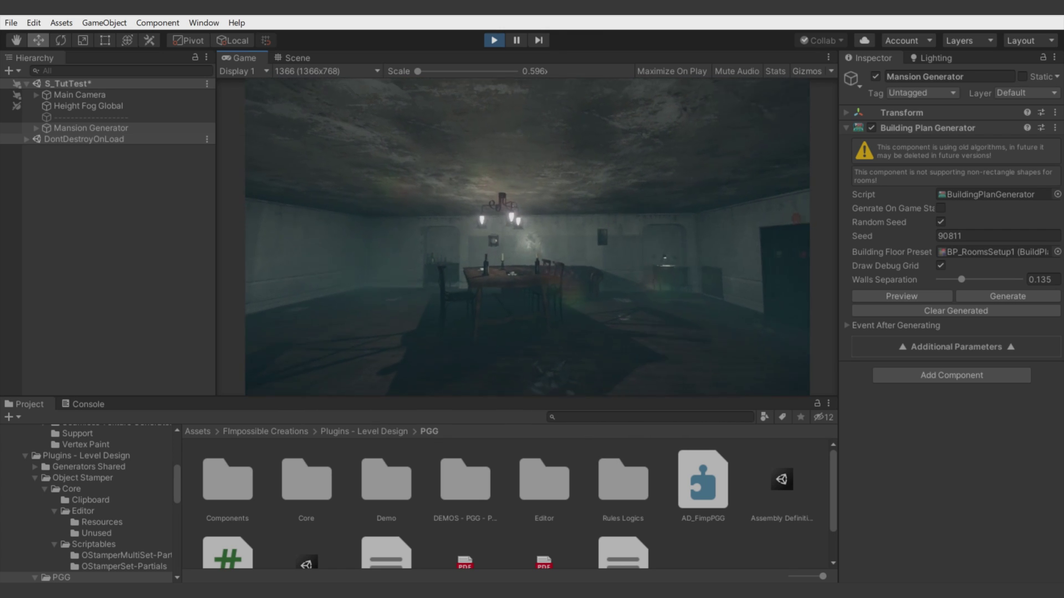
pyautogui.press('w')
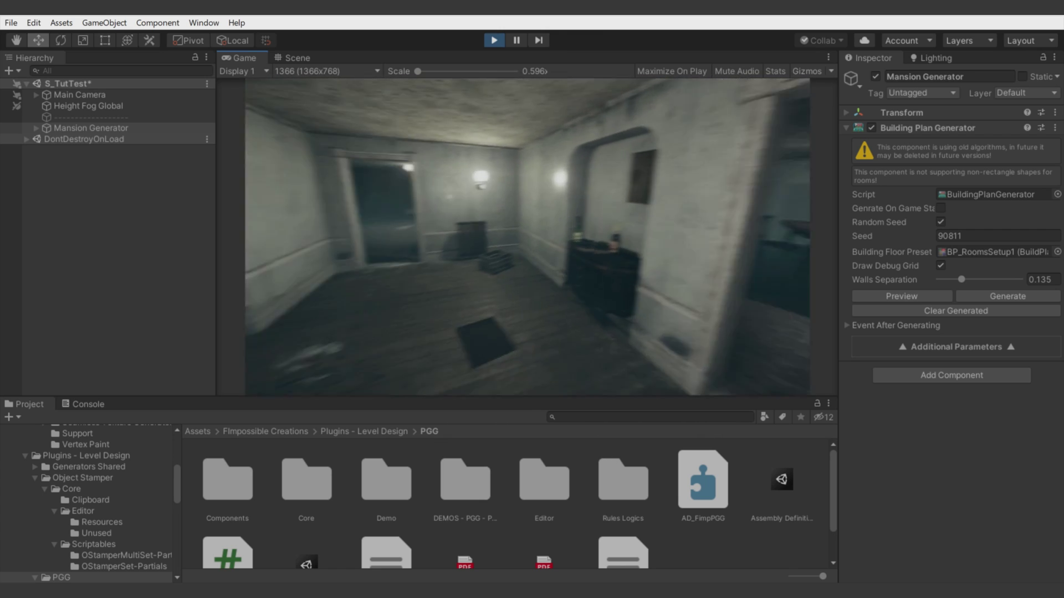
pyautogui.press('w')
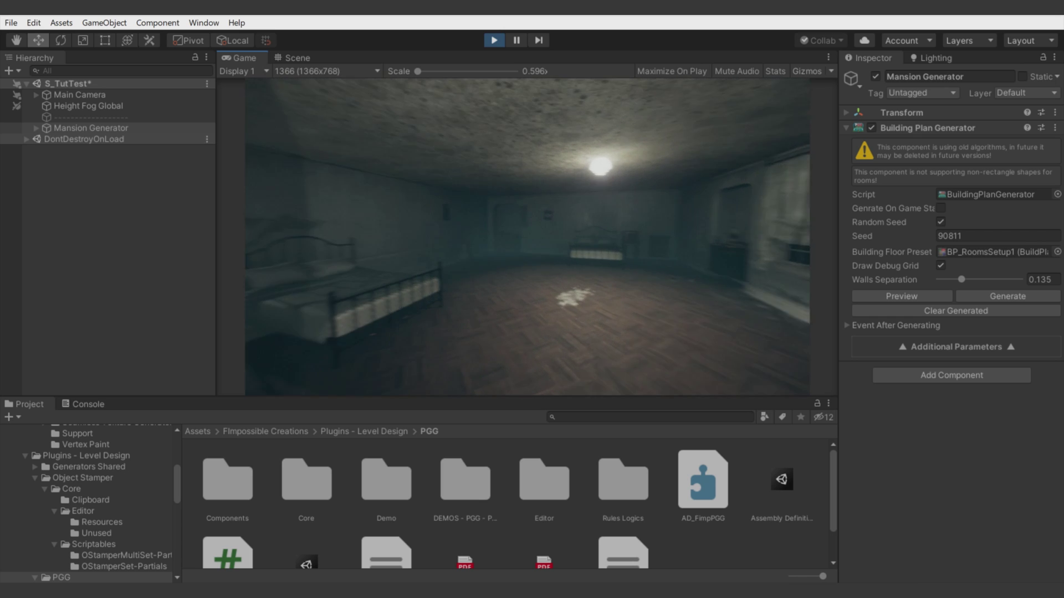
pyautogui.press('w')
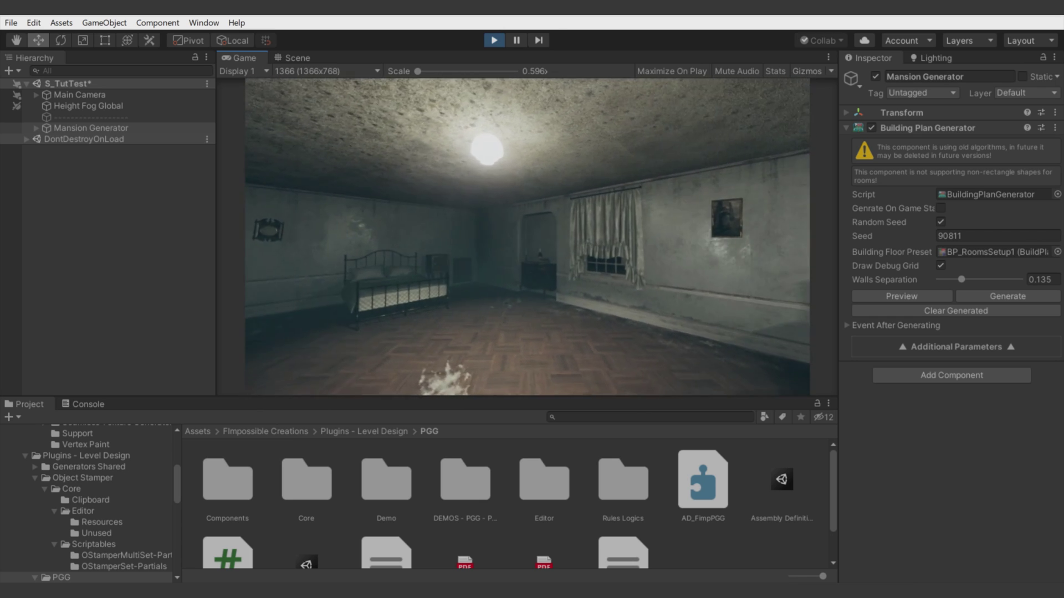
pyautogui.press('w')
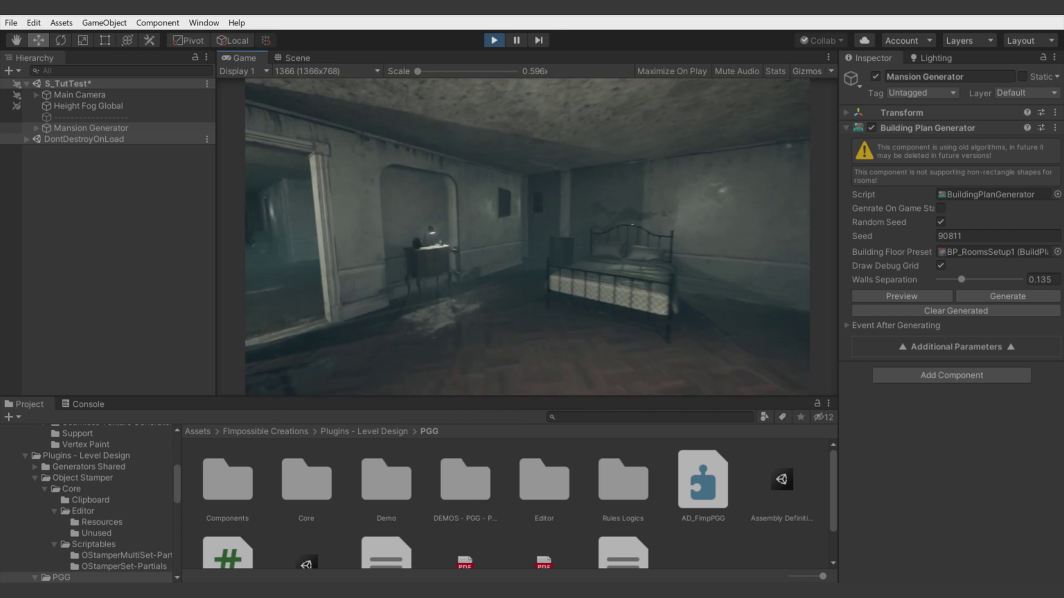
pyautogui.press('w')
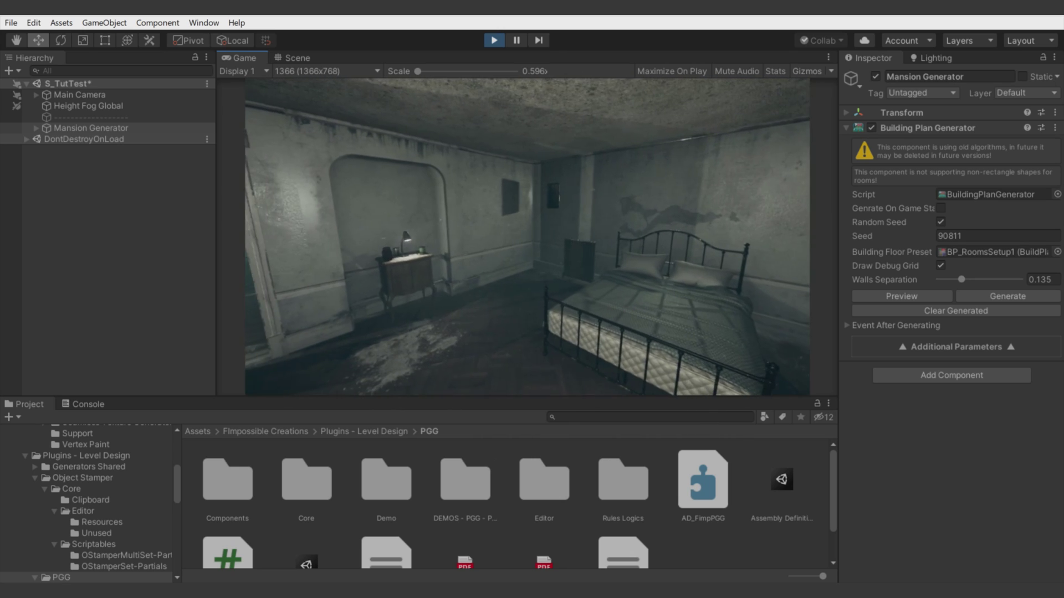
pyautogui.press('w')
pyautogui.press('w')
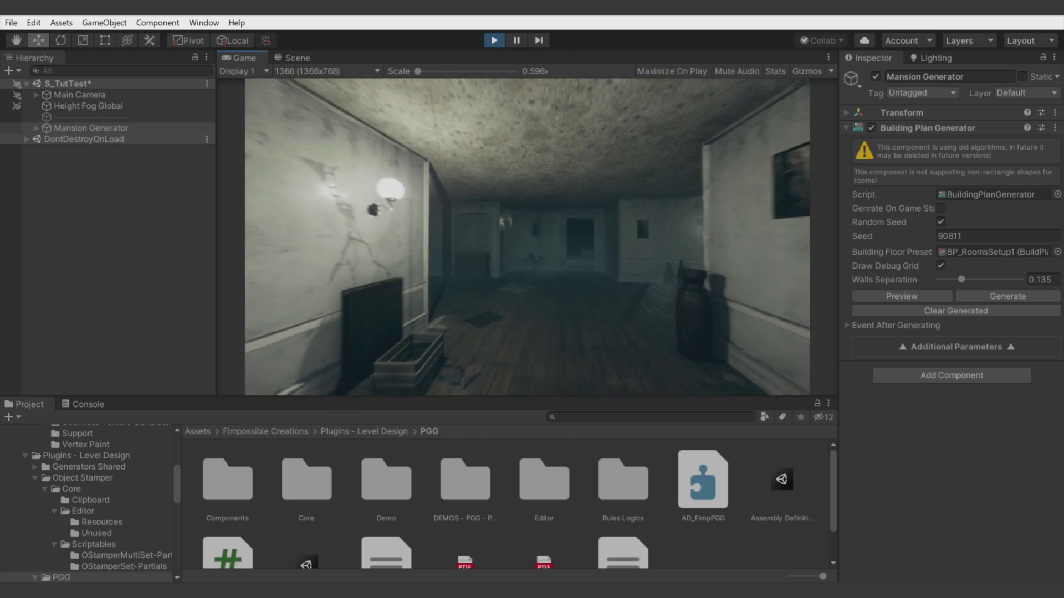
pyautogui.press('w')
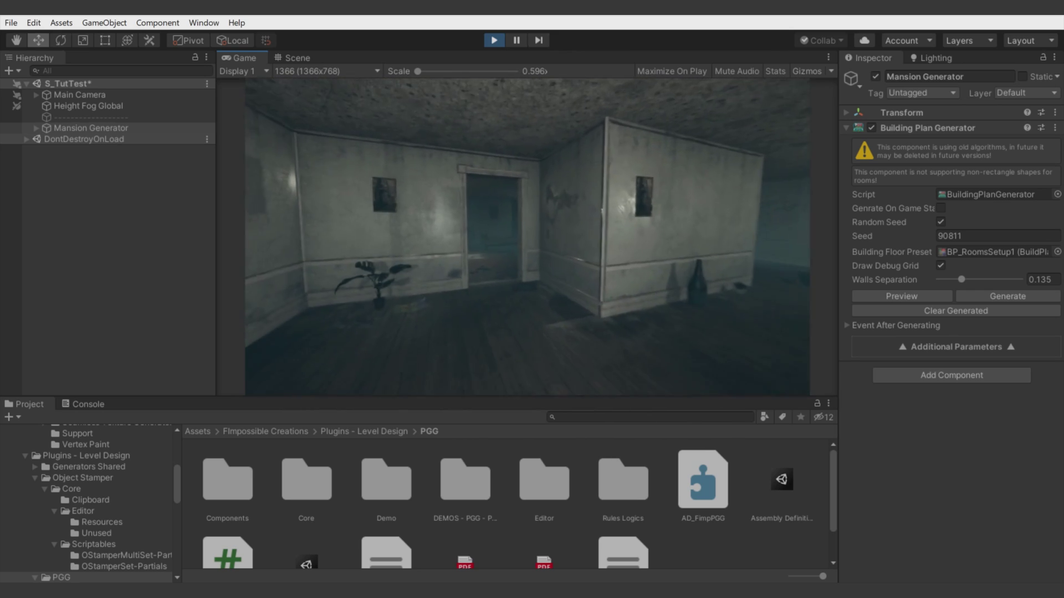
pyautogui.press('w')
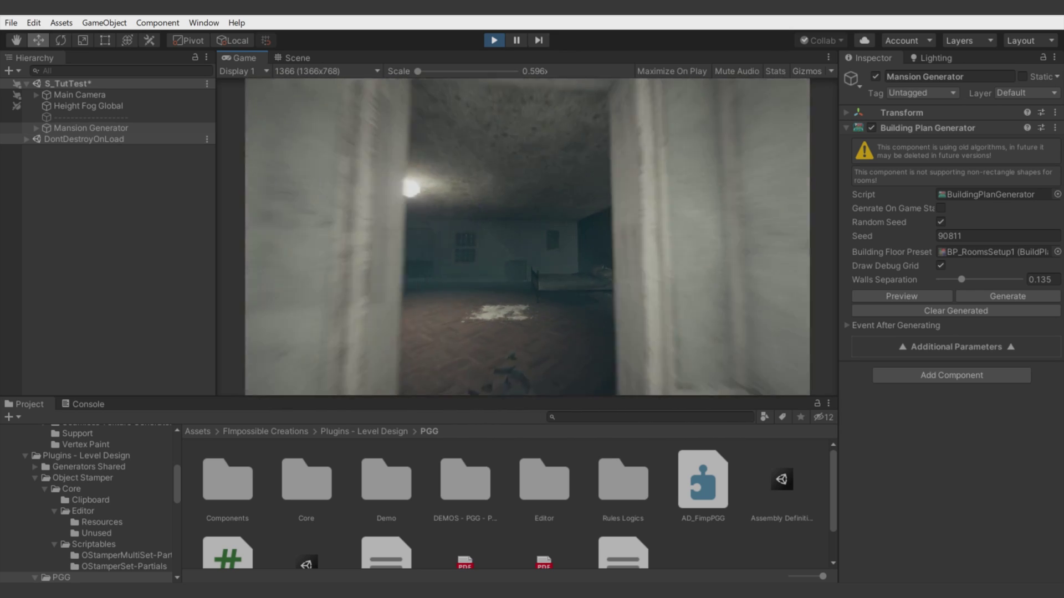
pyautogui.press('w')
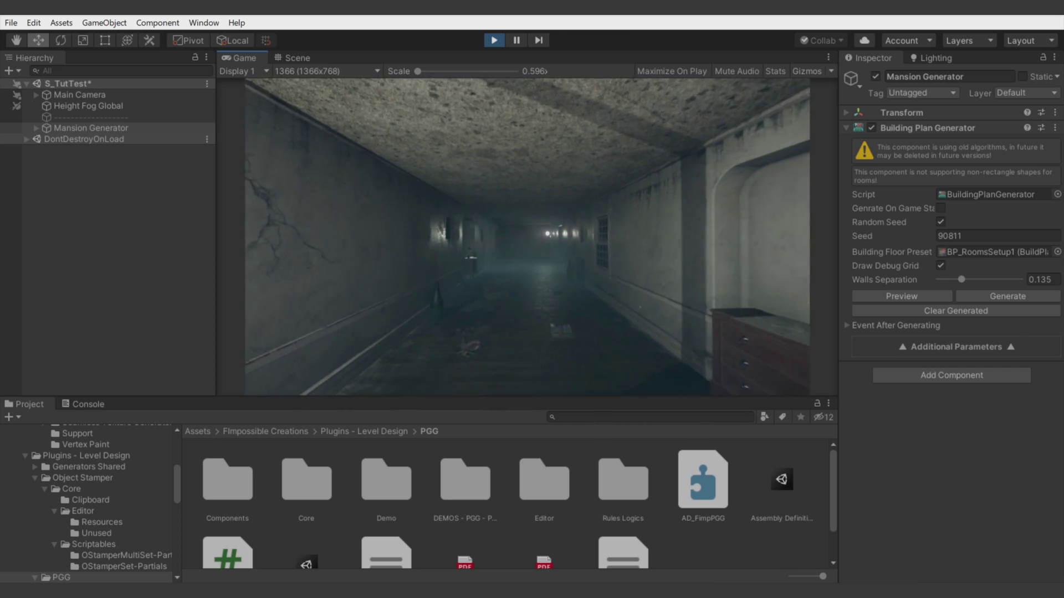
pyautogui.press('w')
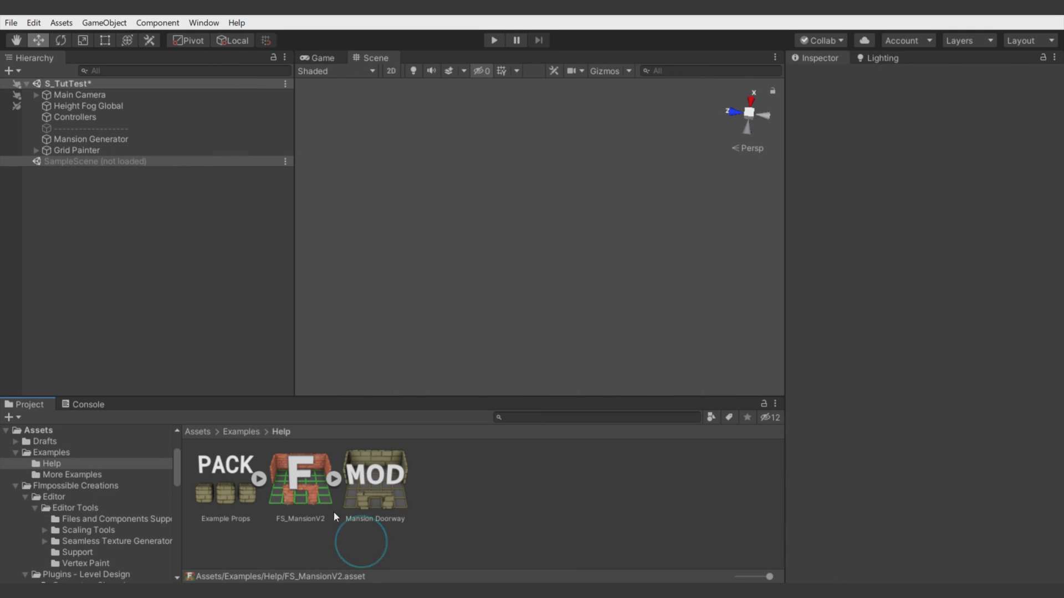
# Step: Inspect the settings of the FS_MansionV2, Example Props and Mansion Doorway assets in the Help folder
pyautogui.click(307, 475)
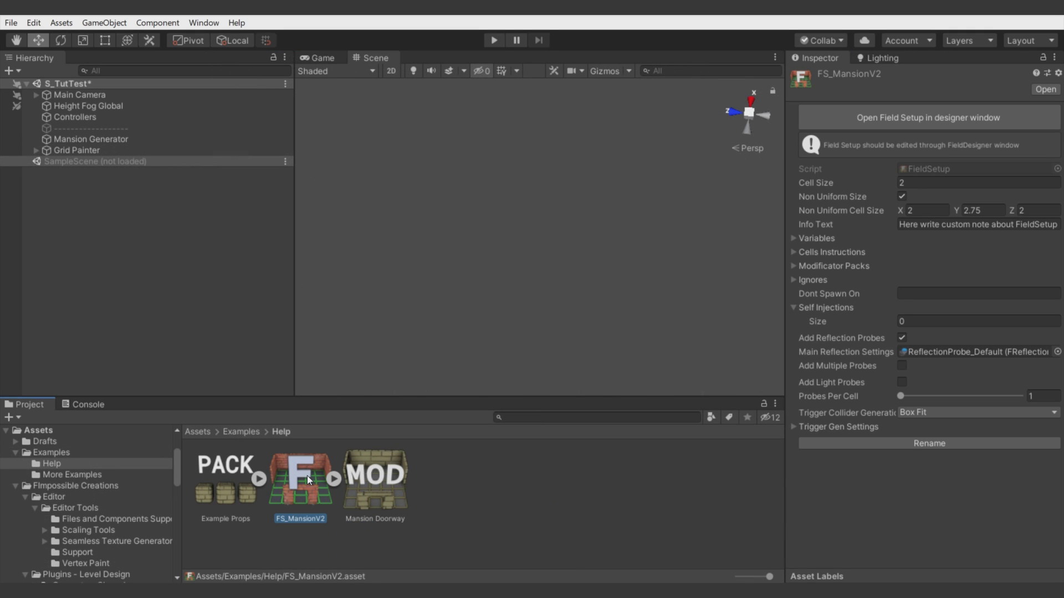
pyautogui.click(225, 474)
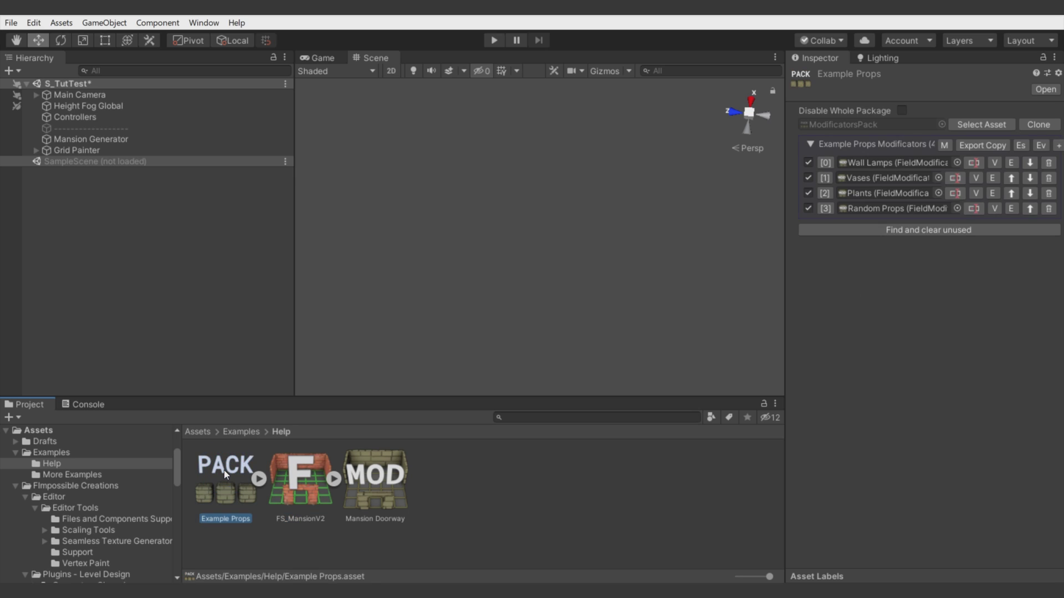
pyautogui.click(361, 486)
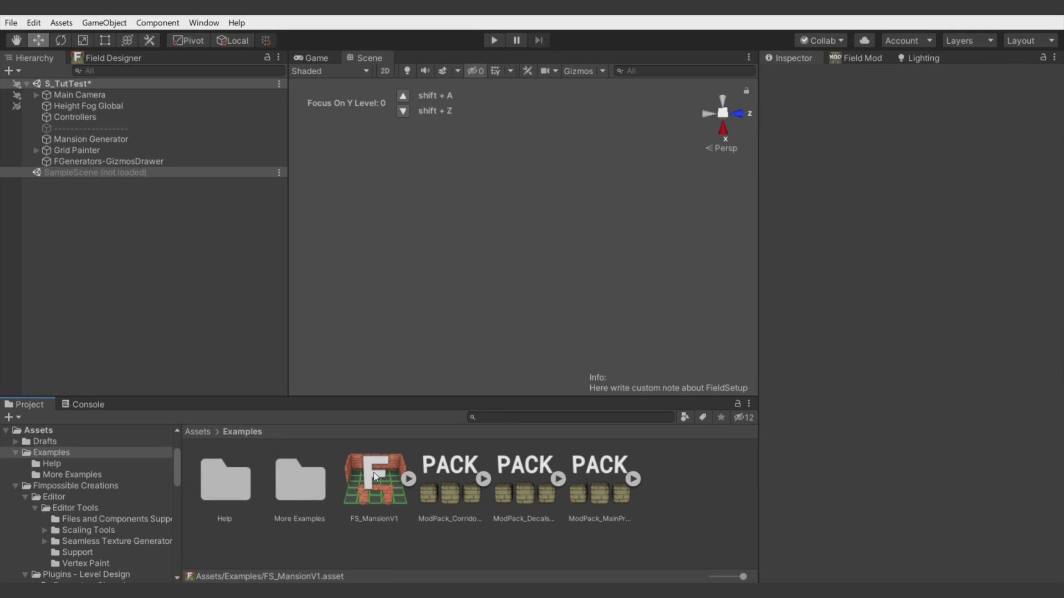
# Step: Open the FS_MansionV1 field setup in the Field Designer and look over its generated room
pyautogui.doubleClick(374, 473)
pyautogui.scroll(2, 558, 234)
pyautogui.moveTo(558, 233); pyautogui.dragTo(444, 216, button='right')
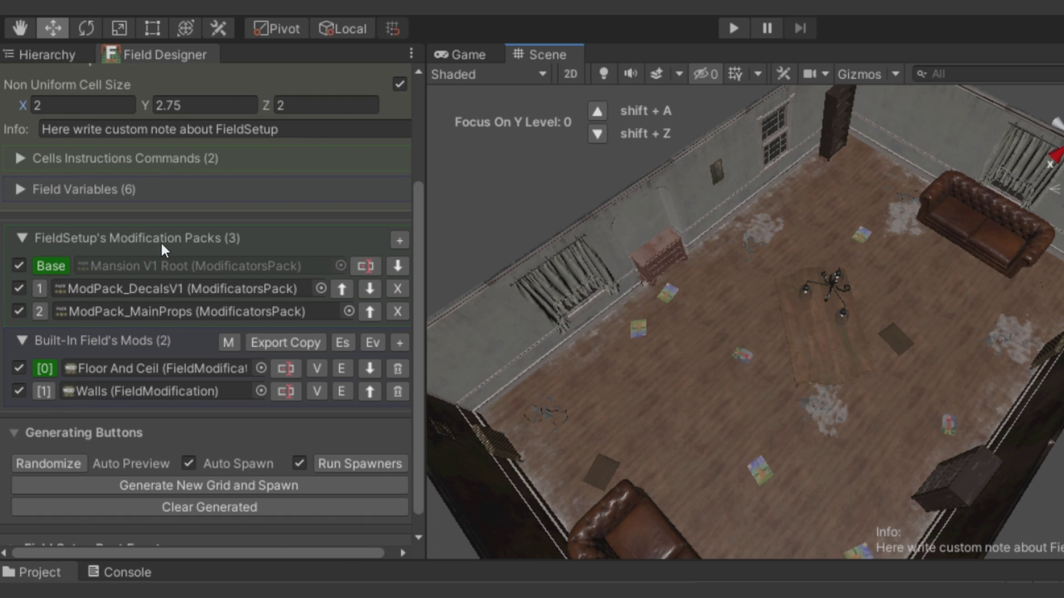
# Step: Disable the ModPack_DecalsV1 and ModPack_MainProps modification packs and generate a new grid with only the base pack
pyautogui.click(18, 289)
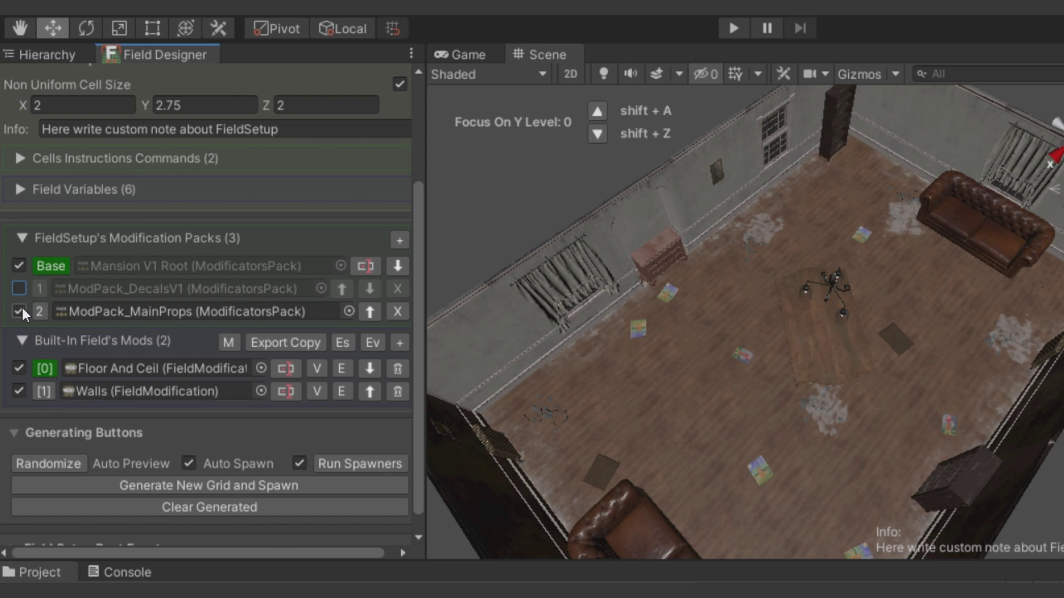
pyautogui.click(20, 309)
pyautogui.click(215, 482)
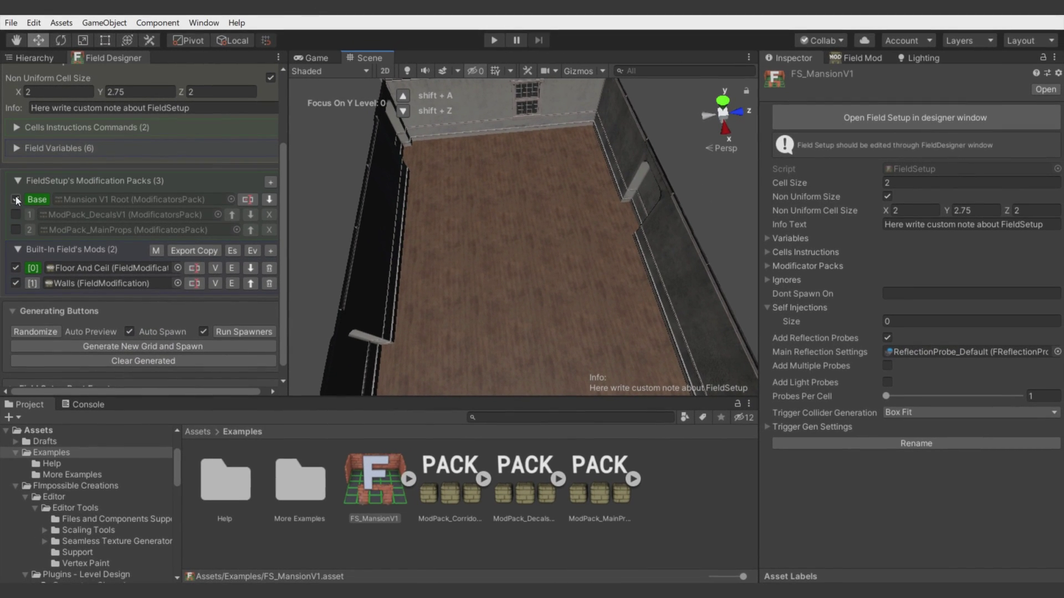
# Step: Examine the floor, walls and windows of the room generated from the base pack from several angles
pyautogui.moveTo(457, 244); pyautogui.dragTo(275, 241, button='right')
pyautogui.keyDown('alt'); pyautogui.moveTo(252, 226); pyautogui.dragTo(108, 201); pyautogui.keyUp('alt')
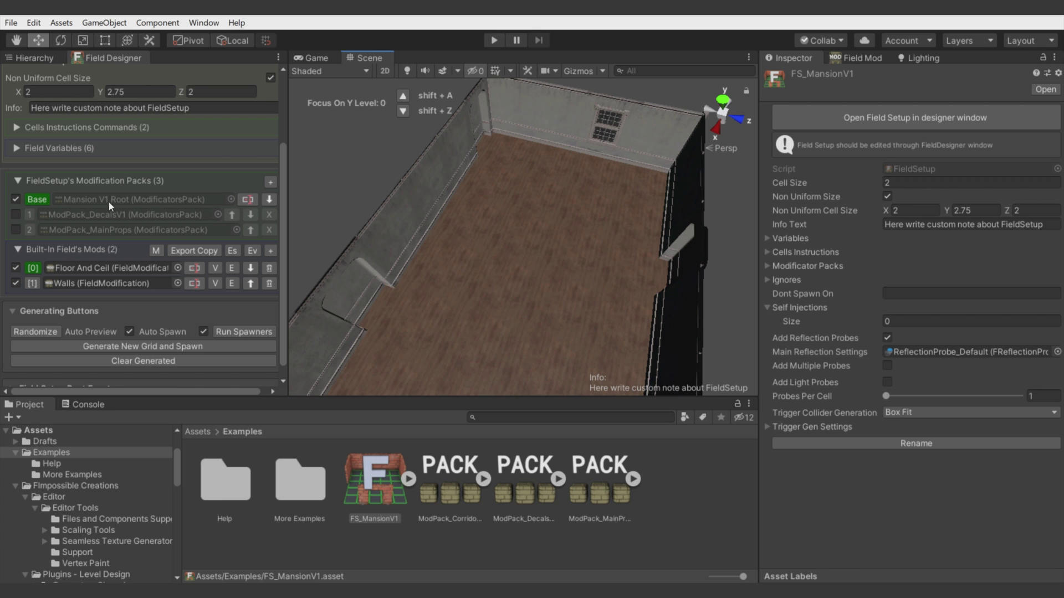
pyautogui.keyDown('alt'); pyautogui.moveTo(543, 229); pyautogui.dragTo(395, 244); pyautogui.keyUp('alt')
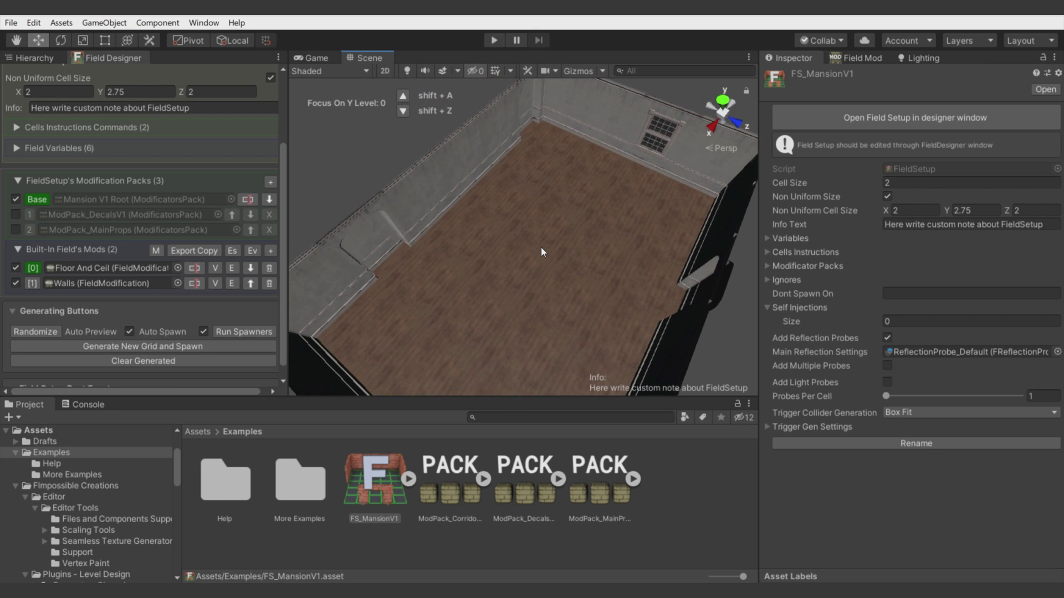
pyautogui.keyDown('alt'); pyautogui.moveTo(695, 198); pyautogui.dragTo(651, 222); pyautogui.keyUp('alt')
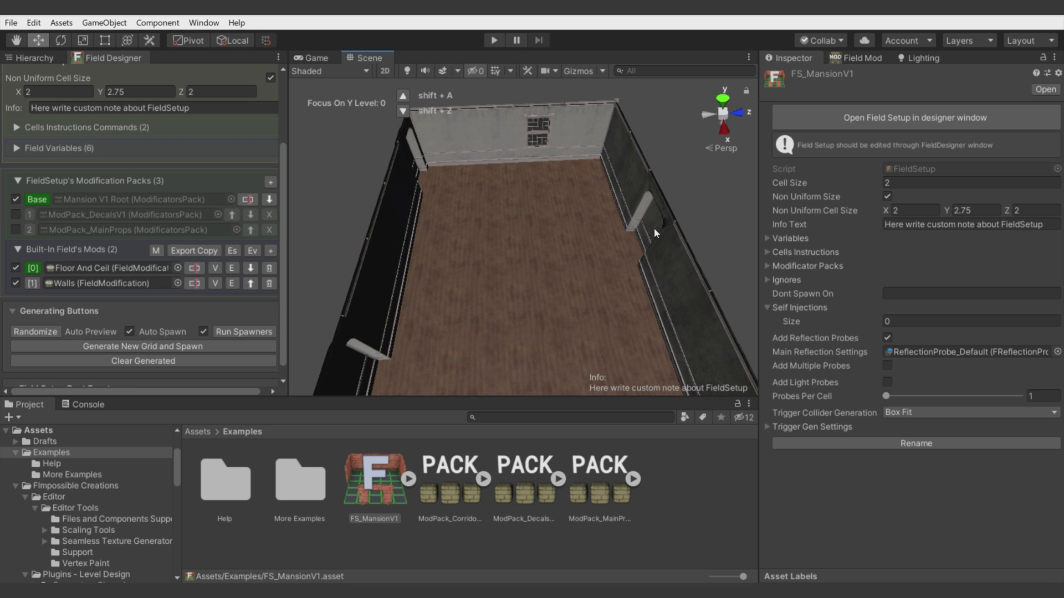
pyautogui.keyDown('alt'); pyautogui.moveTo(554, 141); pyautogui.dragTo(131, 197); pyautogui.keyUp('alt')
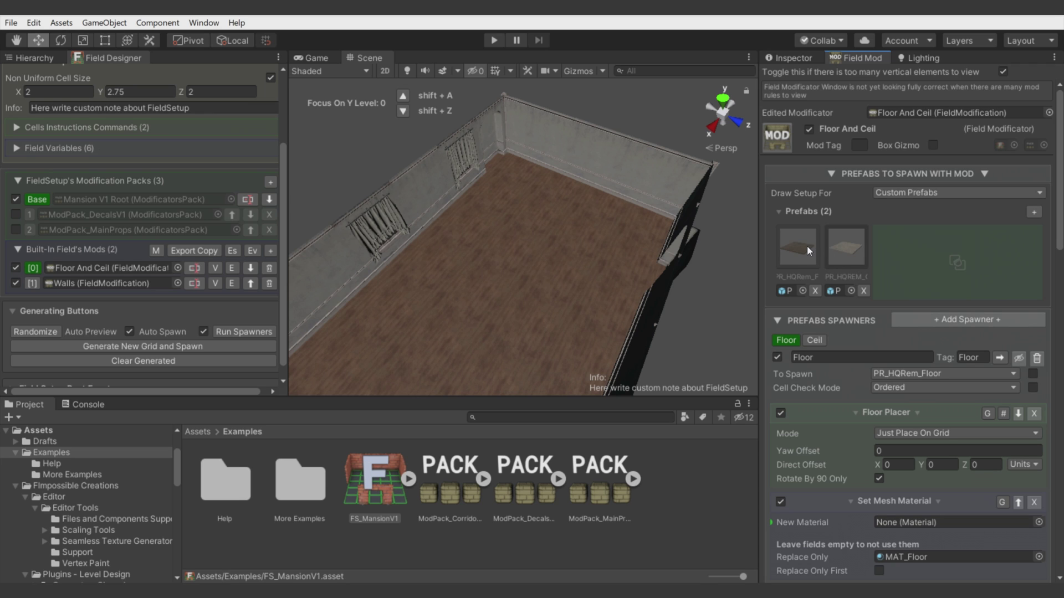
# Step: Disable the built-in Floor And Ceil modificator to preview the room without it, and enable it again
pyautogui.keyDown('alt'); pyautogui.moveTo(533, 248); pyautogui.dragTo(588, 295); pyautogui.keyUp('alt')
pyautogui.scroll(-3, 593, 278)
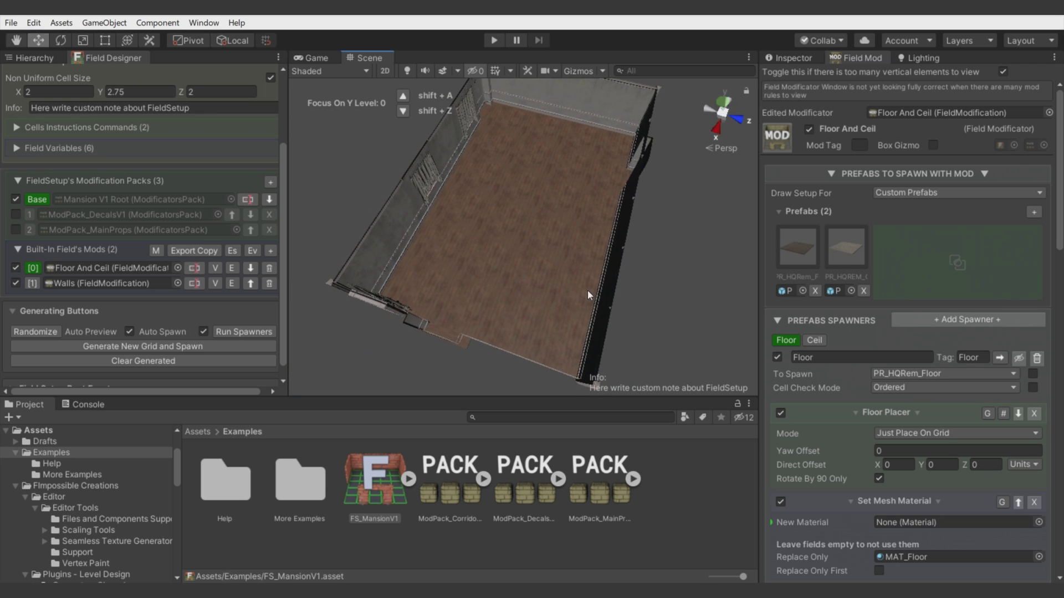
pyautogui.click(16, 269)
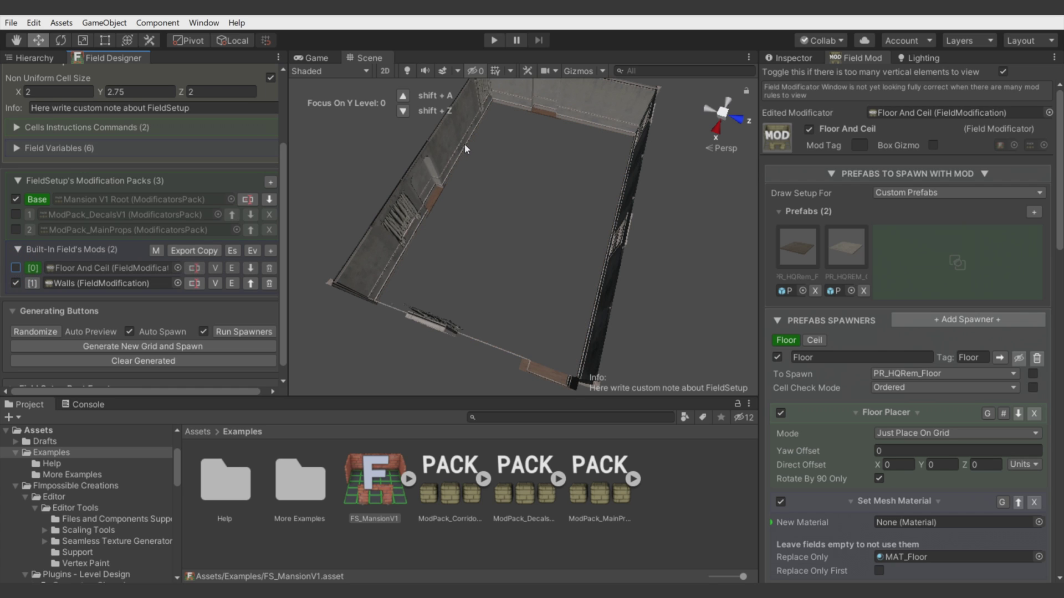
pyautogui.click(16, 267)
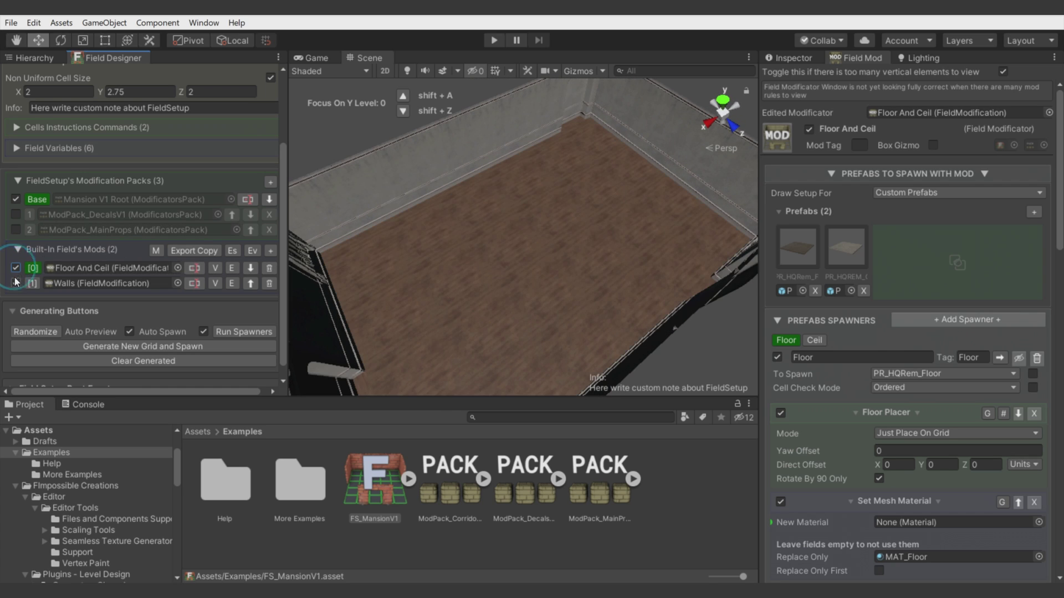
# Step: Open the built-in Walls modificator and view a wall corner of the generated room up close
pyautogui.click(32, 283)
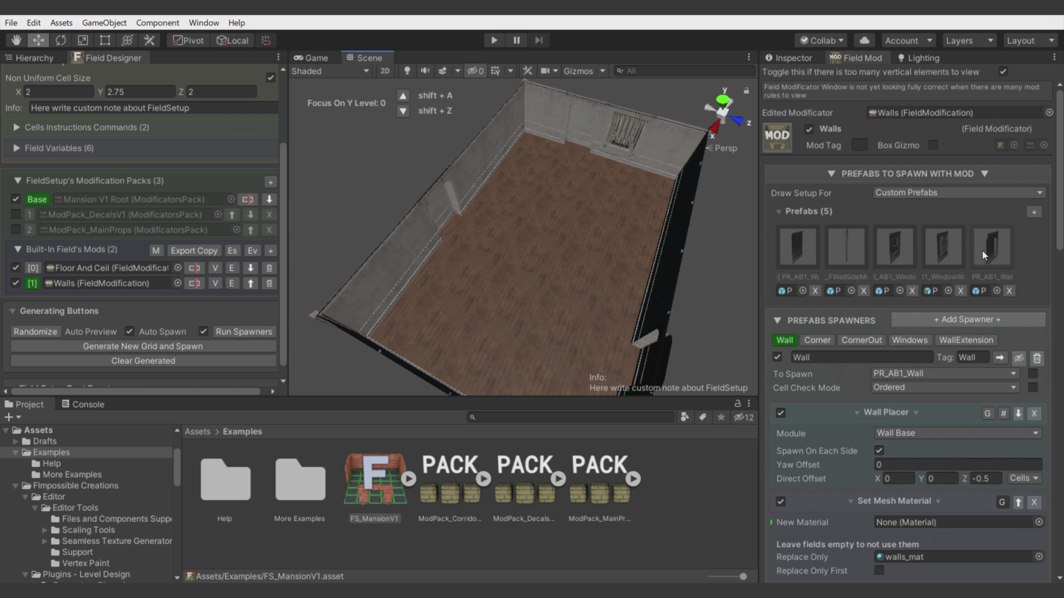
pyautogui.press('w')
pyautogui.moveTo(702, 249); pyautogui.dragTo(585, 135, button='right')
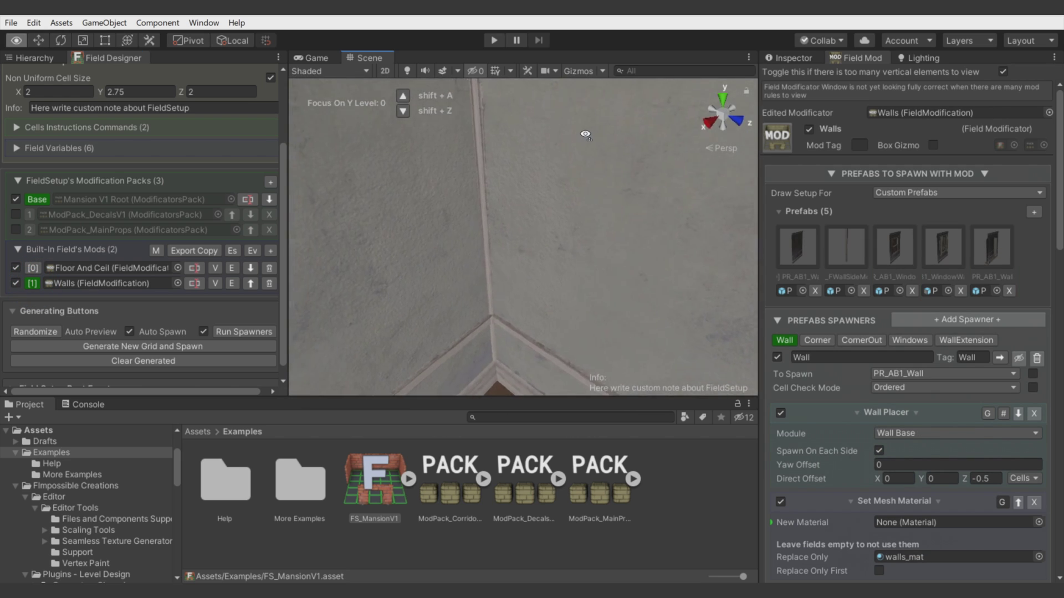
# Step: Disable the Corner spawner of the Walls modificator to preview the corners without molding, and enable it again
pyautogui.click(817, 340)
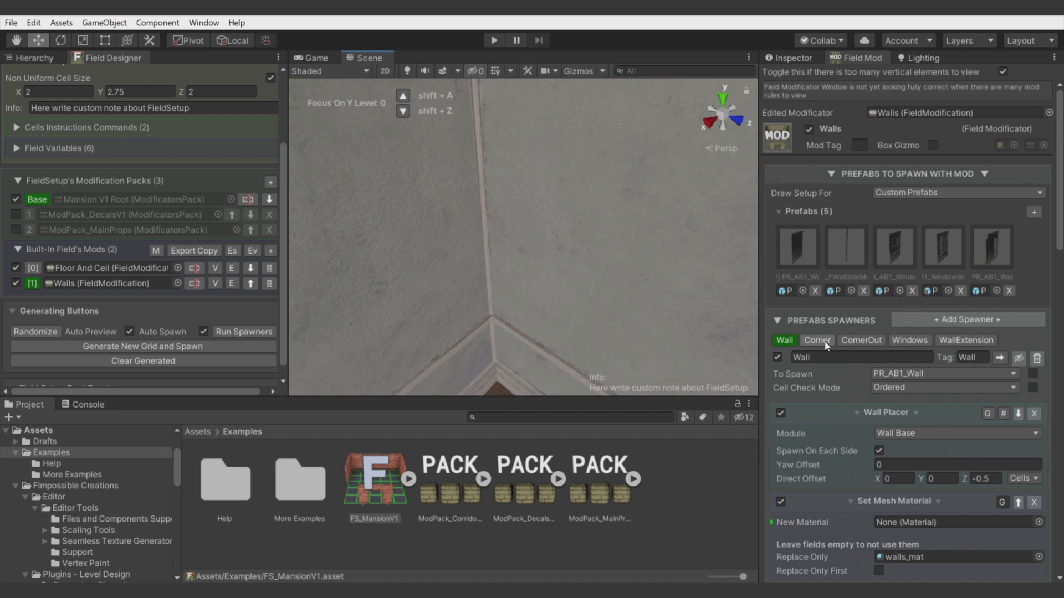
pyautogui.click(776, 356)
pyautogui.moveTo(651, 337); pyautogui.dragTo(442, 218, button='right')
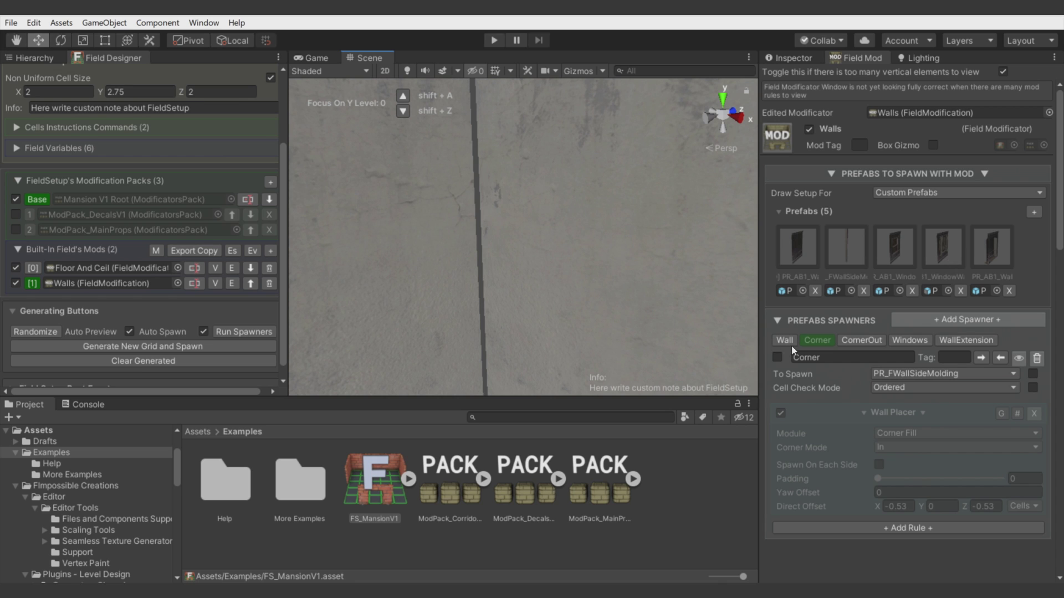
pyautogui.click(778, 357)
pyautogui.moveTo(687, 334); pyautogui.dragTo(377, 431, button='right')
pyautogui.moveTo(416, 206); pyautogui.dragTo(430, 233, button='right')
pyautogui.moveTo(493, 238); pyautogui.dragTo(377, 244, button='right')
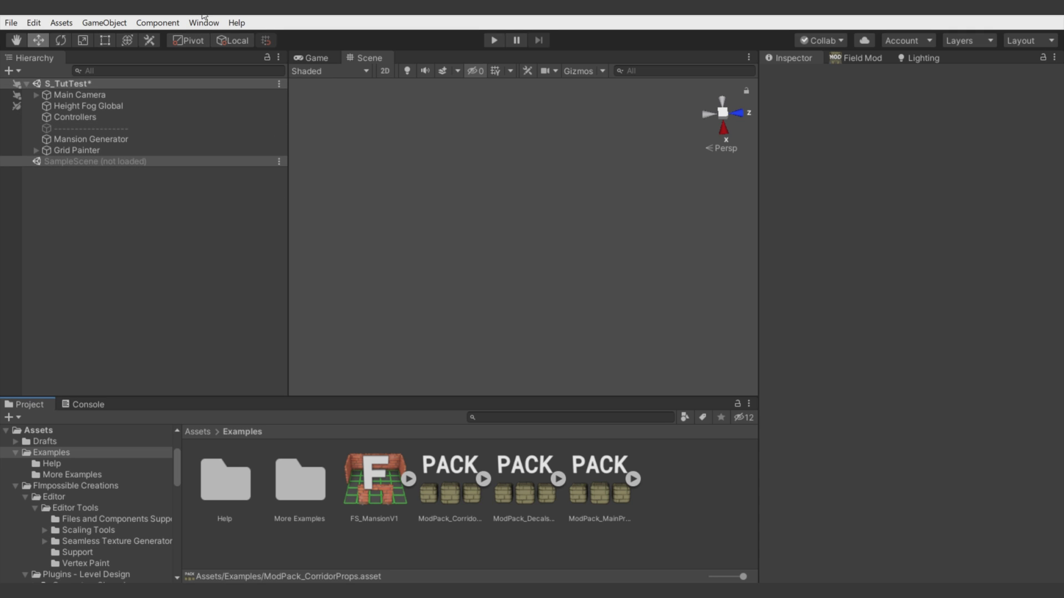
# Step: Open the FImpossible Creations Grid Field Designer and place its window over the hierarchy and scene area
pyautogui.click(204, 22)
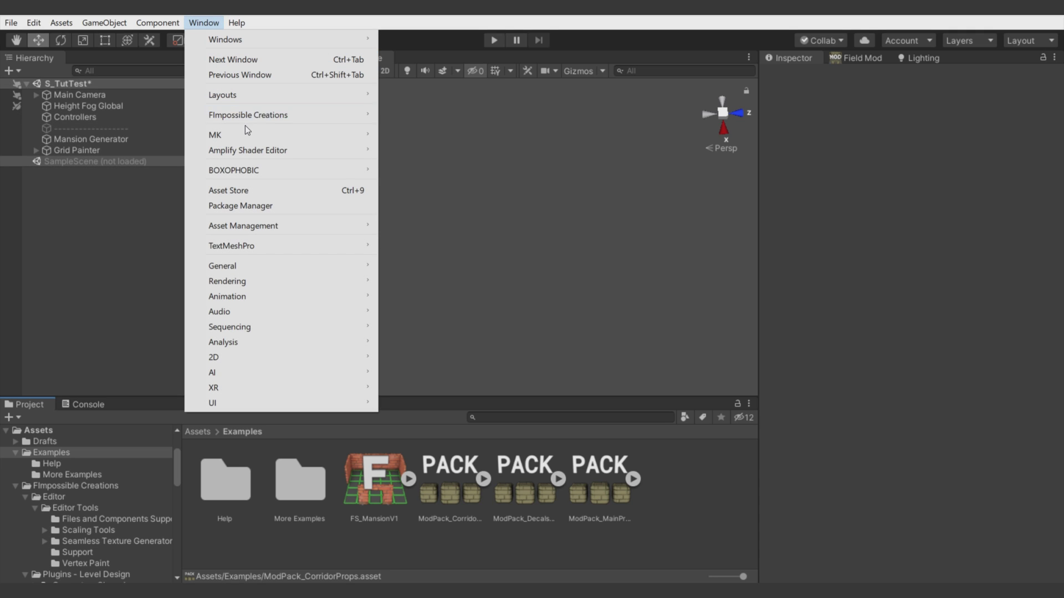
pyautogui.moveTo(332, 115)
pyautogui.moveTo(409, 117)
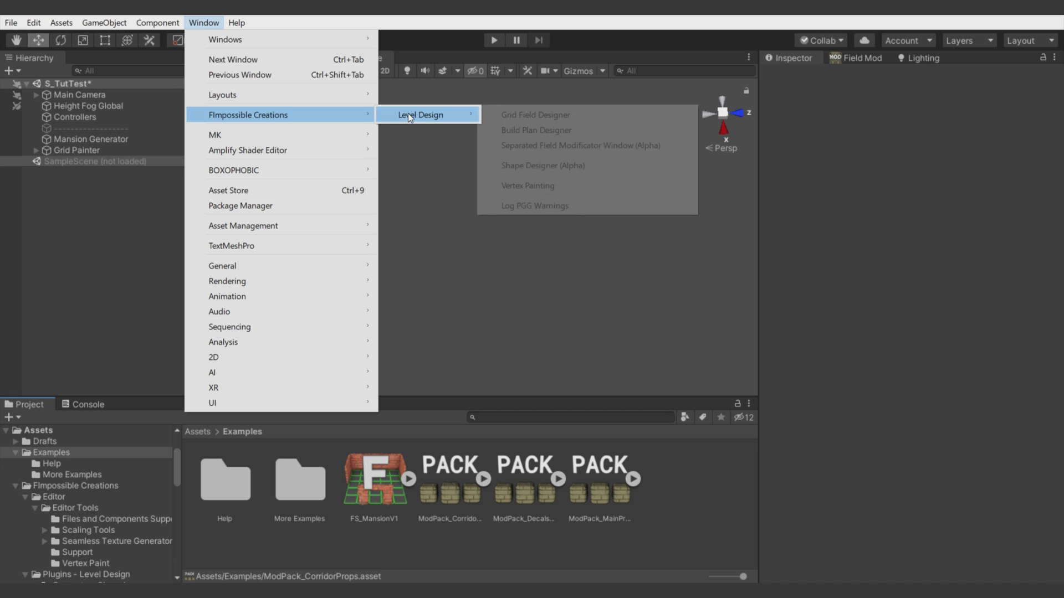
pyautogui.click(527, 116)
pyautogui.moveTo(201, 183); pyautogui.dragTo(342, 124)
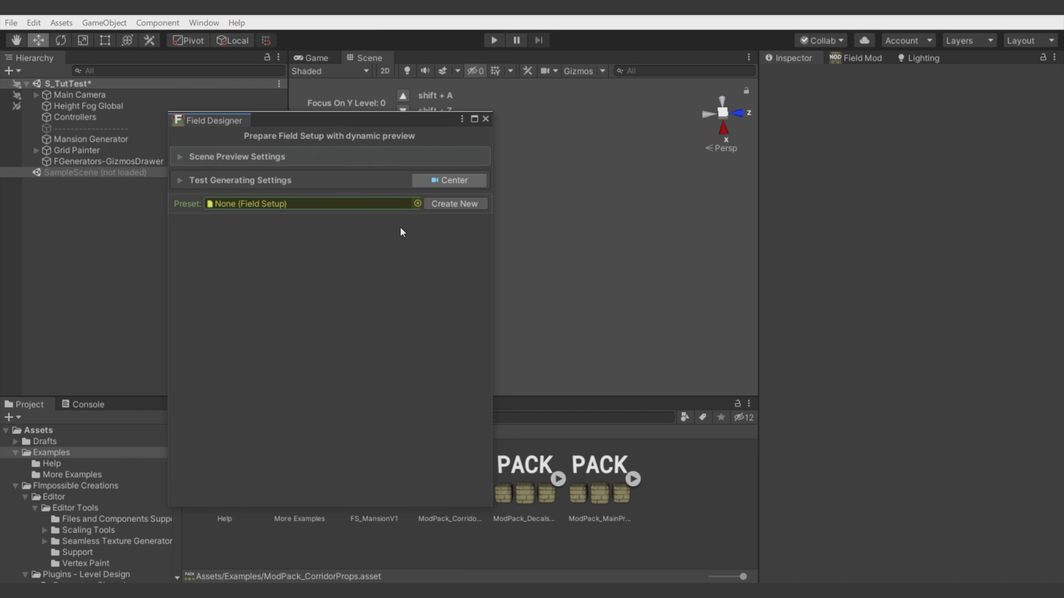
# Step: Create a new field setup preset named FS_Example in the Assets/Examples folder
pyautogui.click(457, 204)
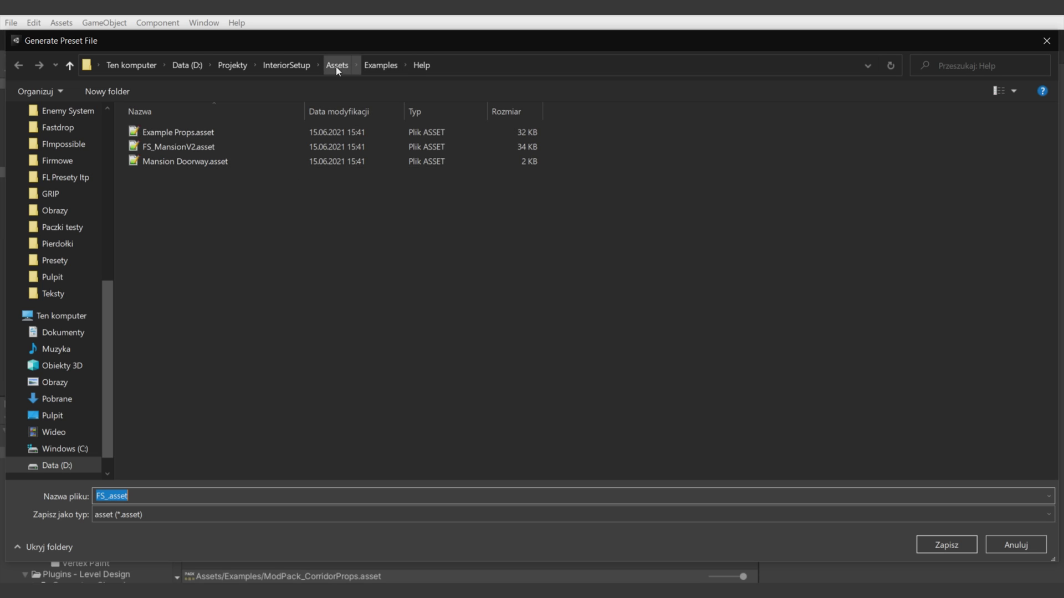
pyautogui.click(381, 65)
pyautogui.write('FS_Example')
pyautogui.press('Return')
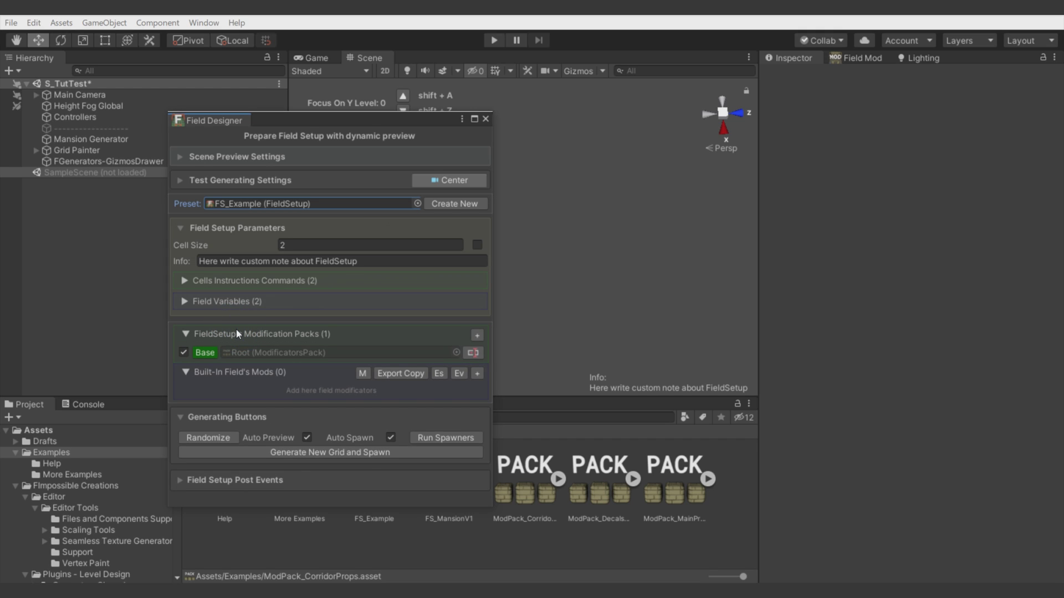
# Step: Add a new built-in field modificator to FS_Example and rename it Example Modificator
pyautogui.click(219, 229)
pyautogui.moveTo(296, 123); pyautogui.dragTo(185, 93)
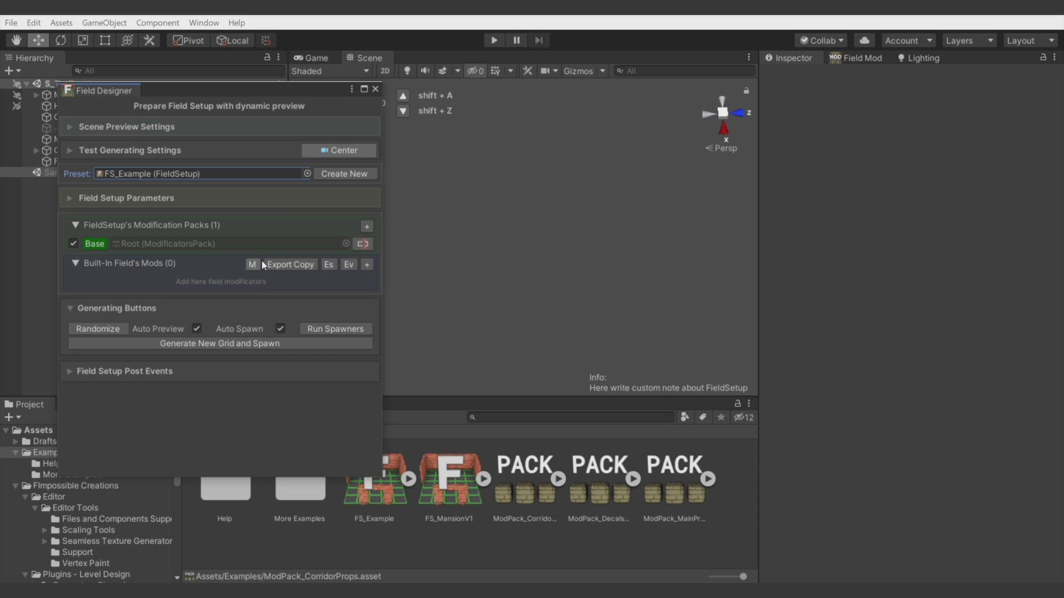
pyautogui.click(367, 265)
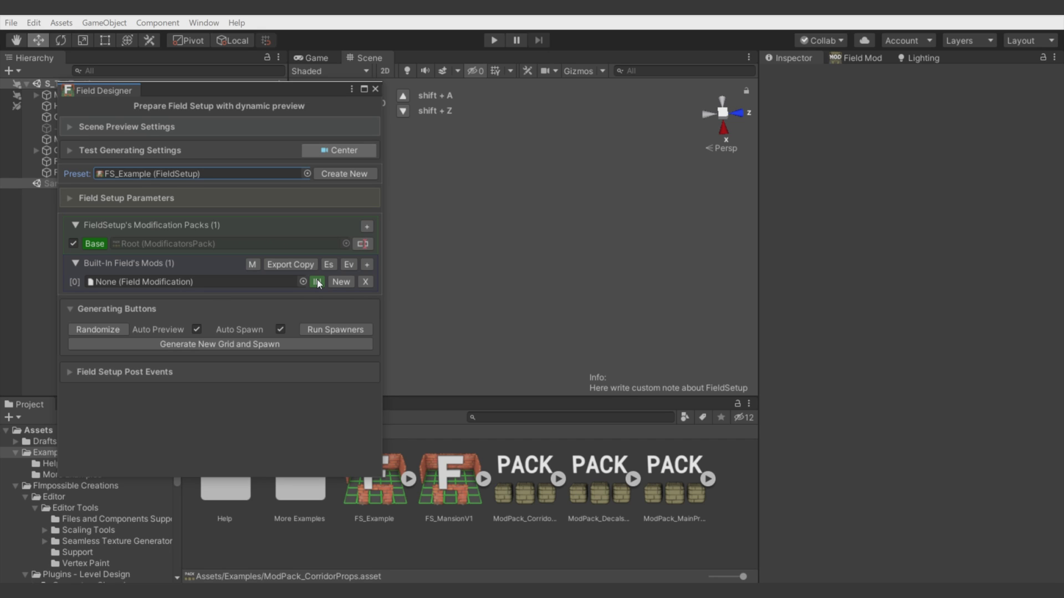
pyautogui.click(317, 282)
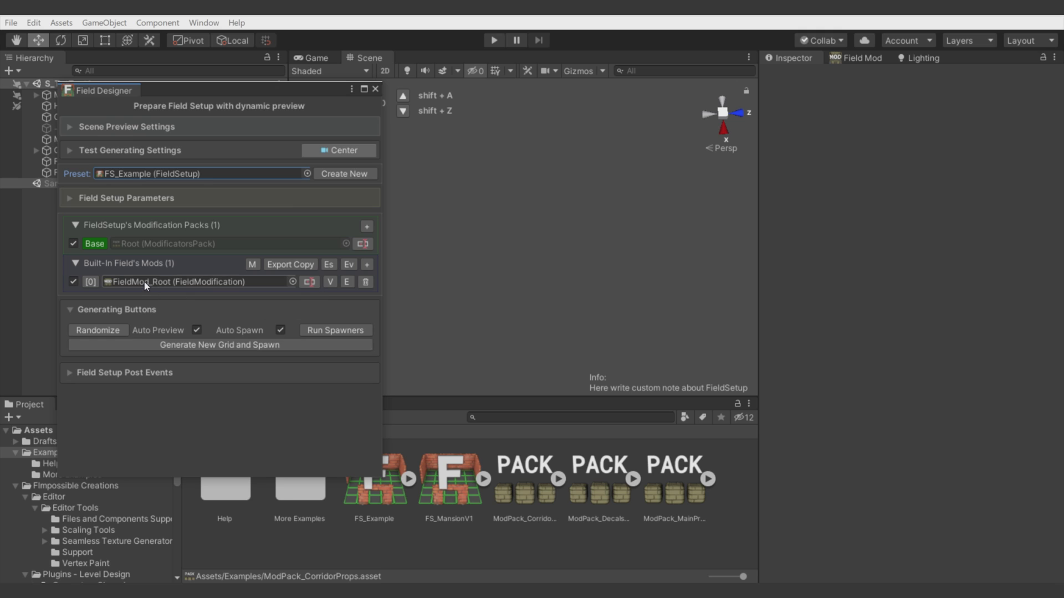
pyautogui.click(314, 283)
pyautogui.write('Example Modificator')
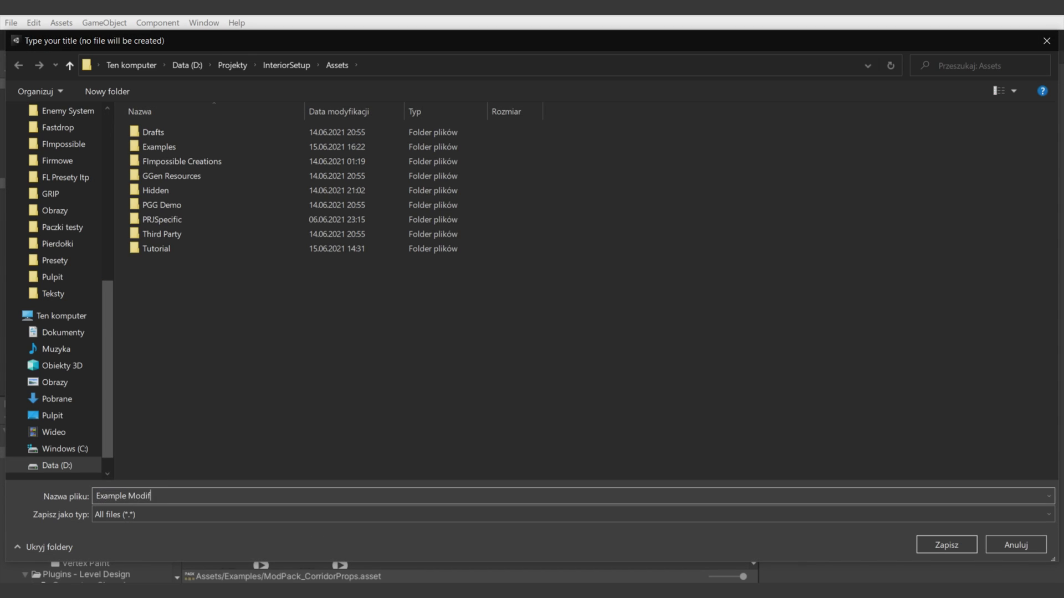
pyautogui.press('Return')
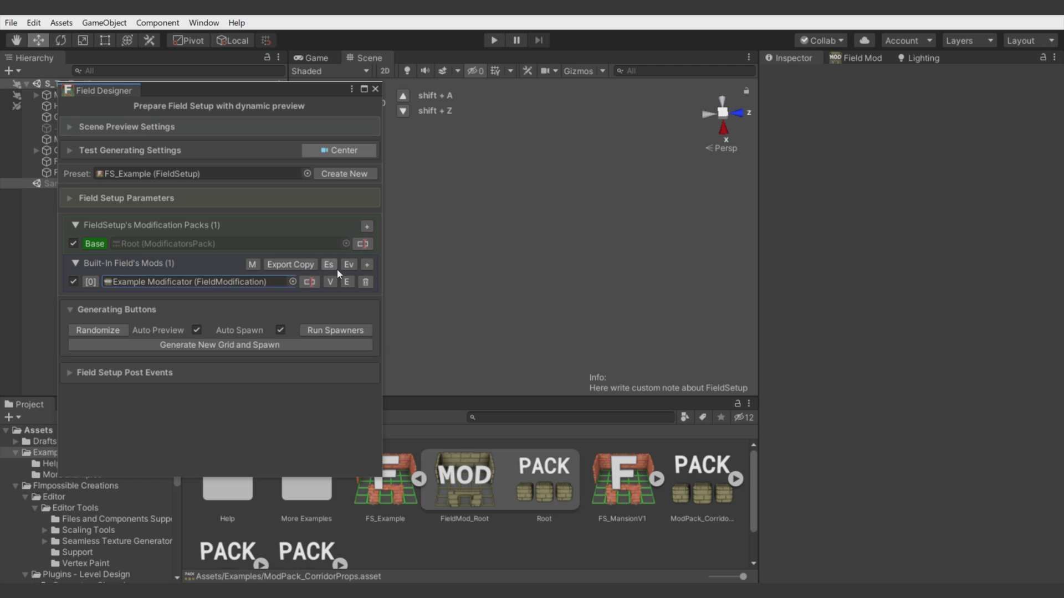
# Step: Add the existing Floor And Ceil and Walls modificators to the built-in mods of FS_Example
pyautogui.click(367, 264)
pyautogui.click(284, 297)
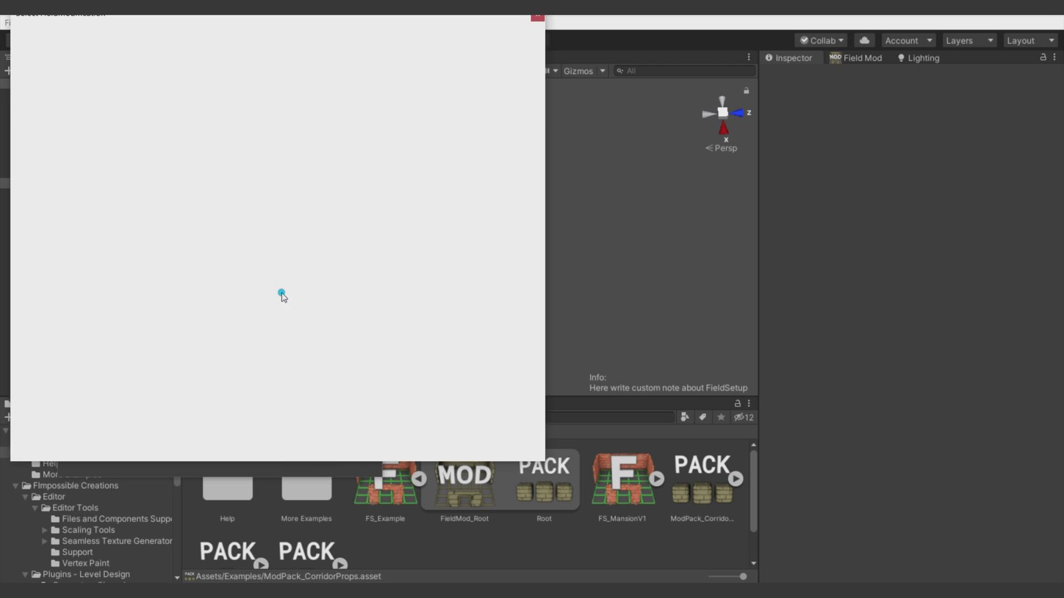
pyautogui.moveTo(137, 19); pyautogui.dragTo(513, 101)
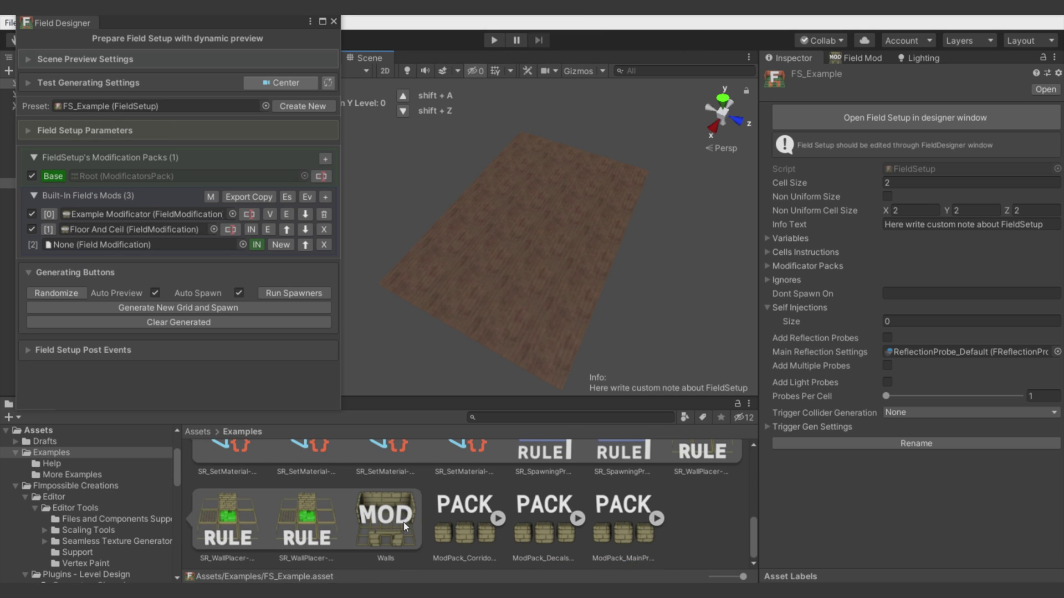
pyautogui.moveTo(403, 522); pyautogui.dragTo(70, 244)
pyautogui.keyDown('alt'); pyautogui.moveTo(544, 197); pyautogui.dragTo(487, 257); pyautogui.keyUp('alt')
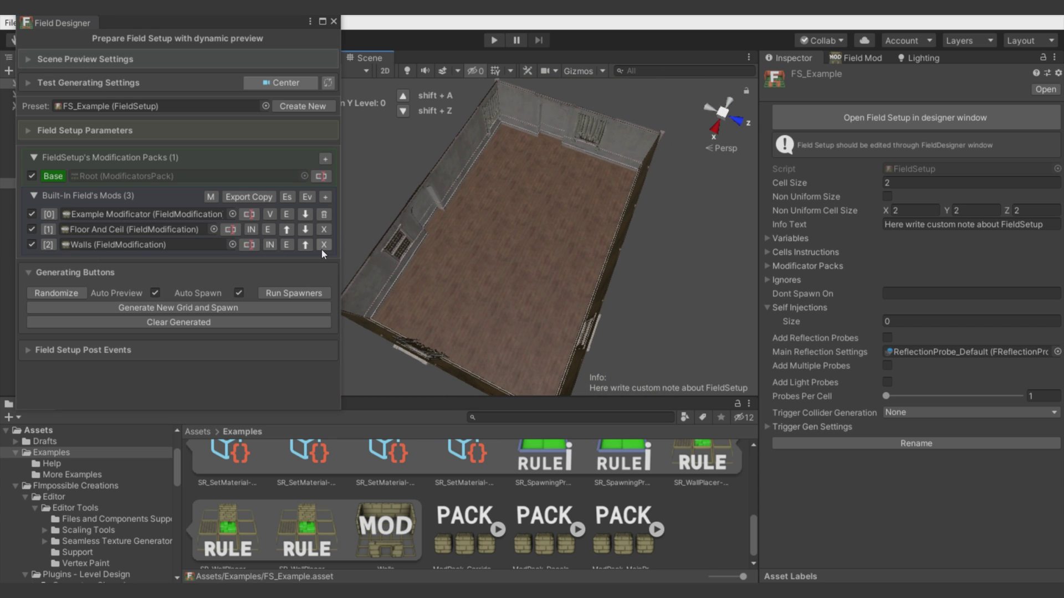
# Step: Add another empty modificator slot, then remove it along with the Walls and Floor And Ceil modificators from FS_Example
pyautogui.click(325, 197)
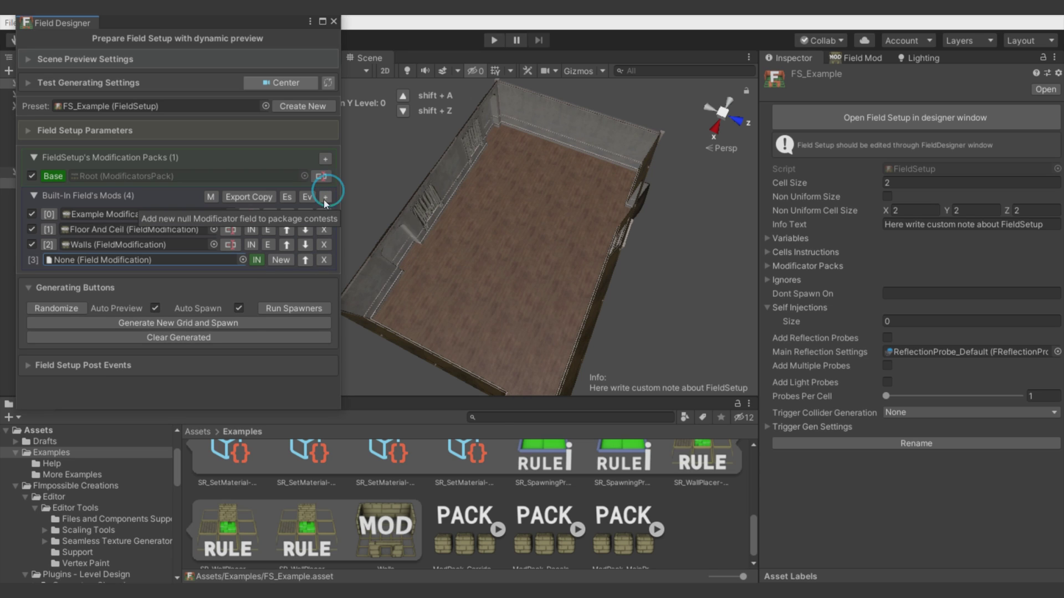
pyautogui.click(324, 260)
pyautogui.click(324, 244)
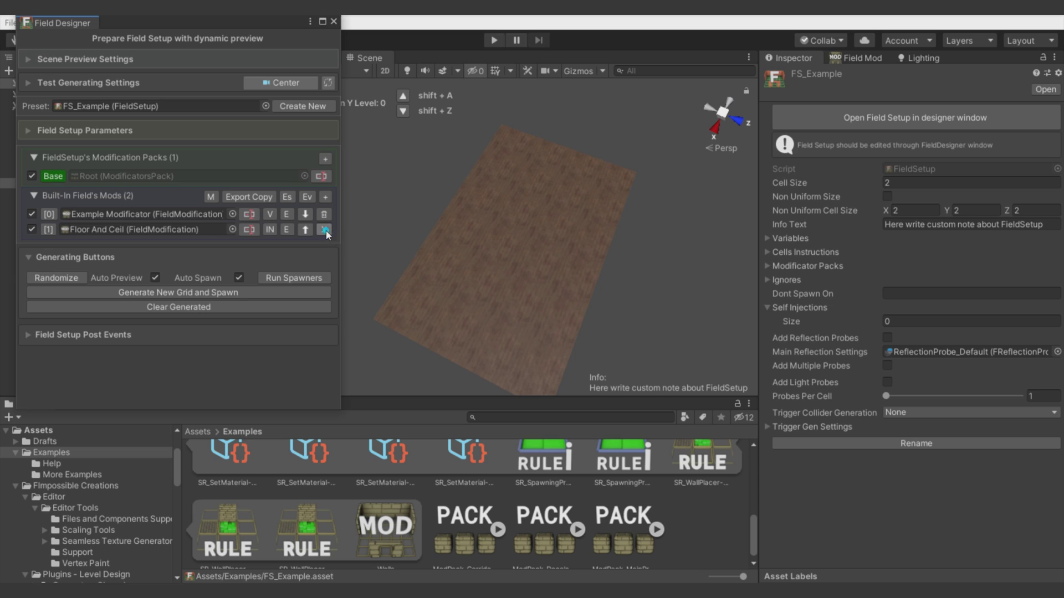
pyautogui.click(325, 230)
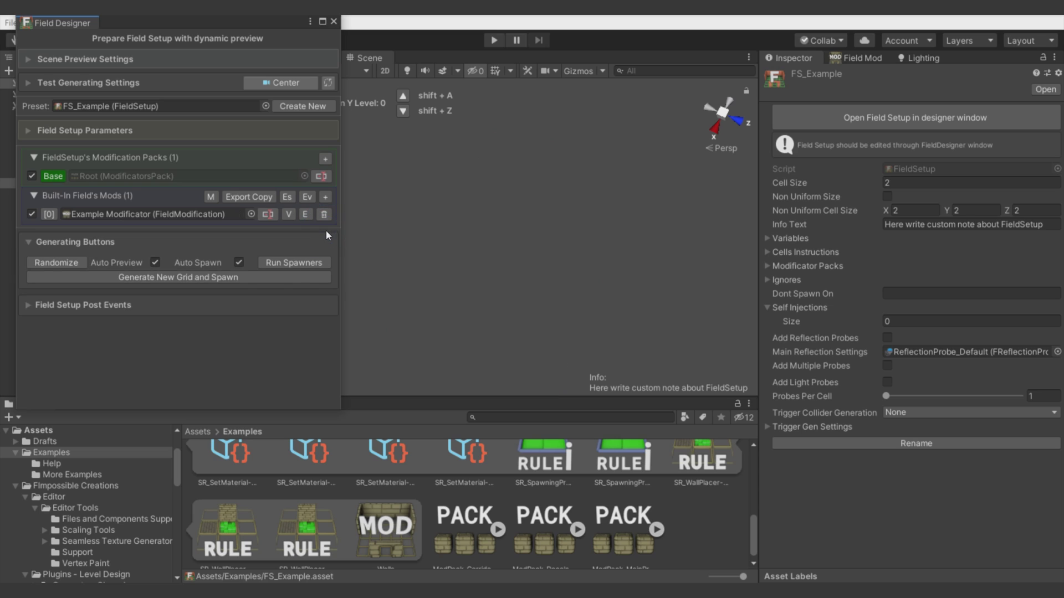
# Step: Add a second modification pack to FS_Example and assign the Mansion V1 Root pack to it
pyautogui.click(326, 159)
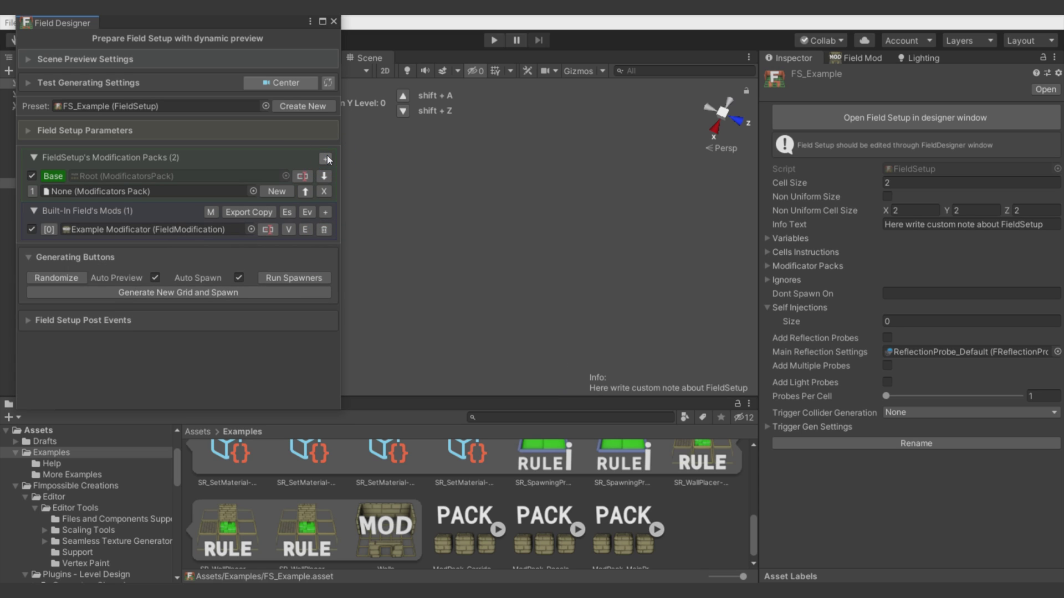
pyautogui.scroll(3, 489, 493)
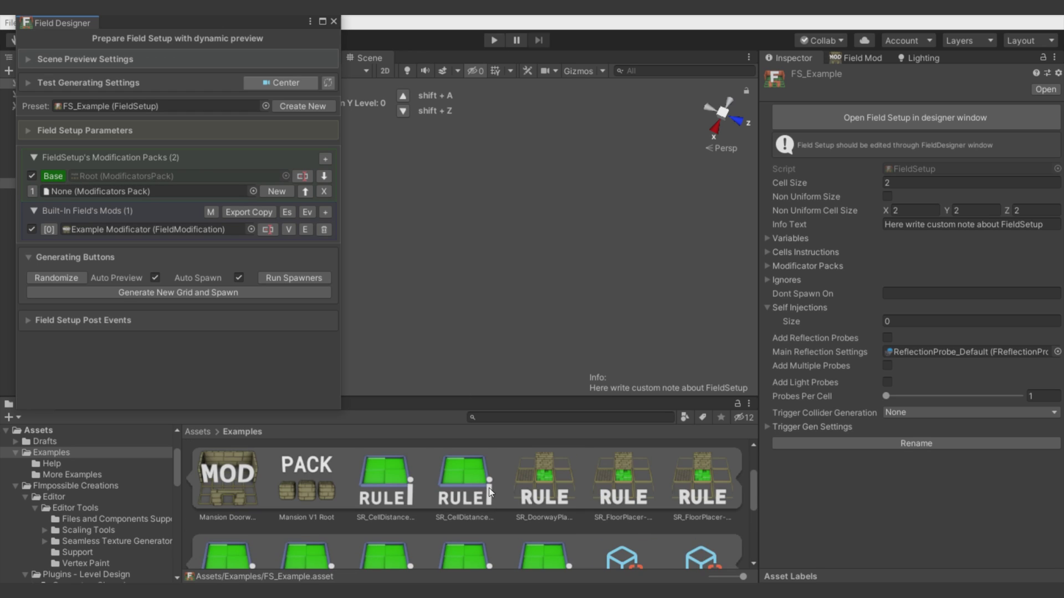
pyautogui.scroll(2, 493, 494)
pyautogui.scroll(-2, 336, 529)
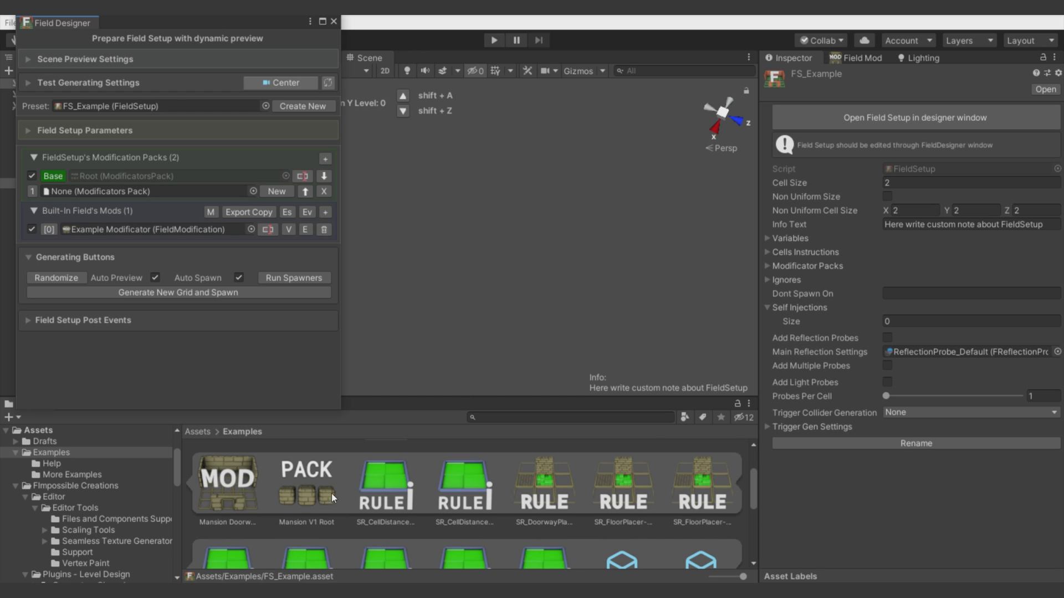
pyautogui.moveTo(302, 498); pyautogui.dragTo(150, 191)
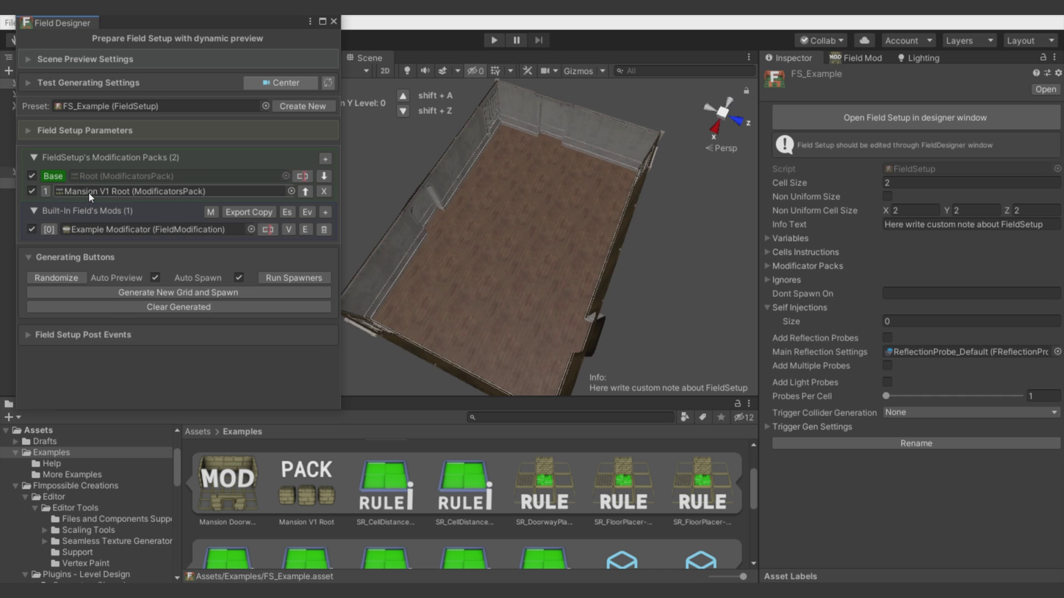
pyautogui.scroll(2, 465, 493)
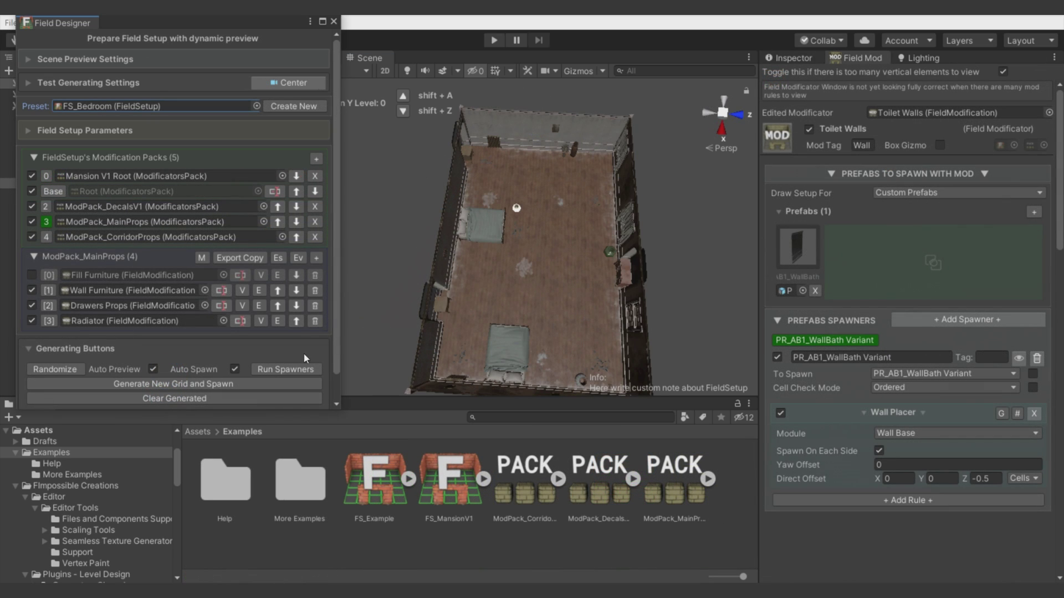
# Step: Load the FS_MansionToilet field setup in the Field Designer and generate a new grid from it
pyautogui.click(256, 106)
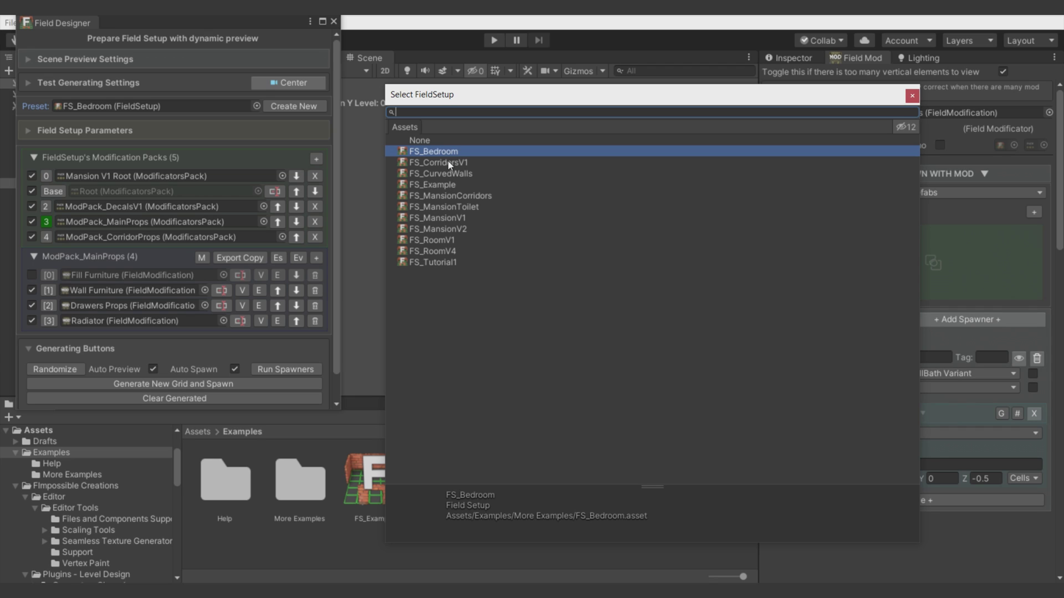
pyautogui.doubleClick(458, 206)
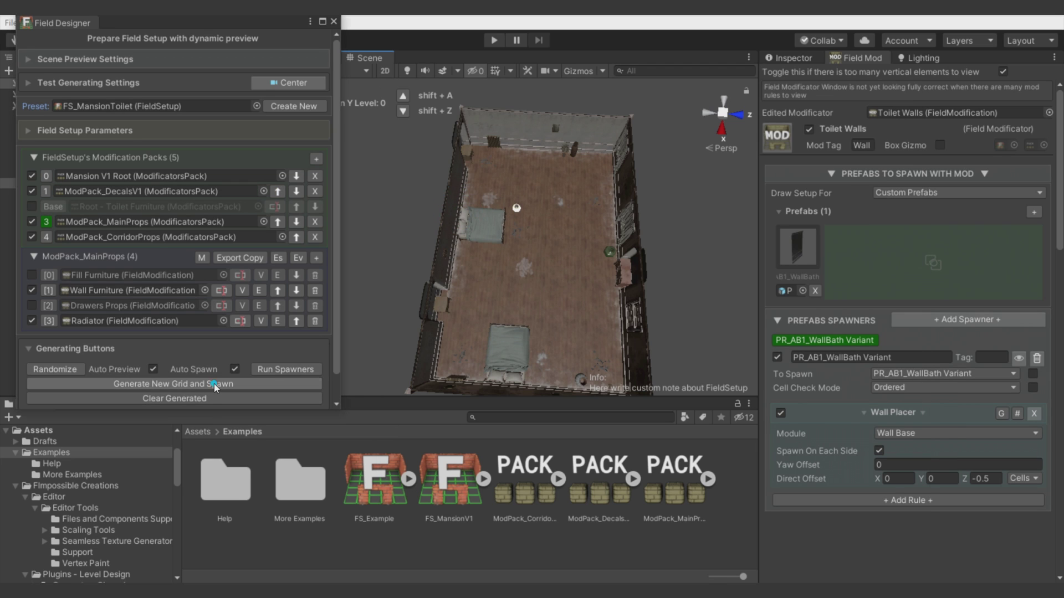
pyautogui.click(215, 383)
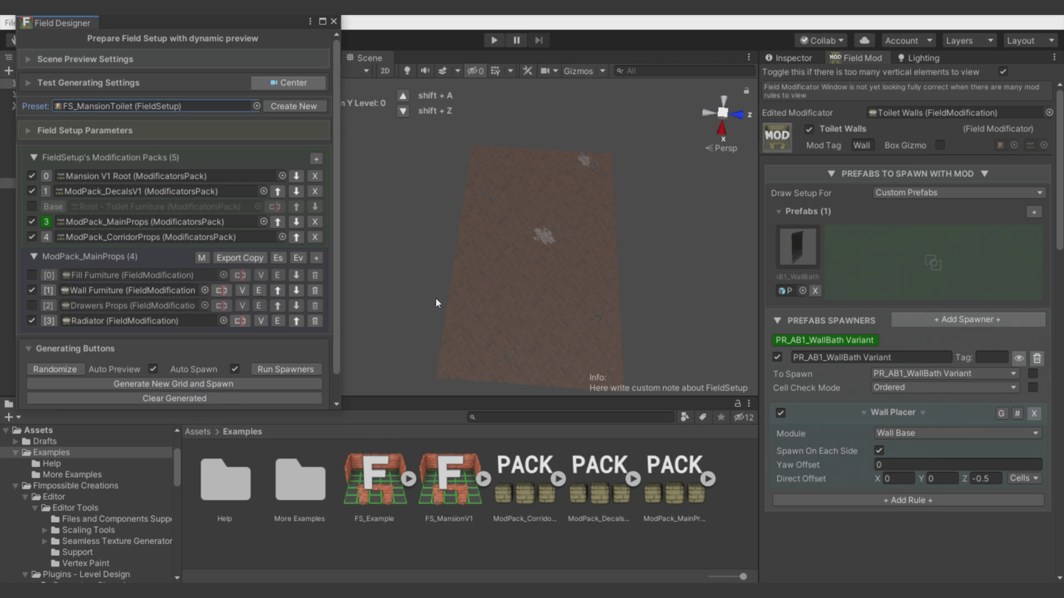
# Step: Enable the base Root - Toilet Furniture pack, generate a new grid and look over the resulting toilet room
pyautogui.click(32, 205)
pyautogui.click(164, 382)
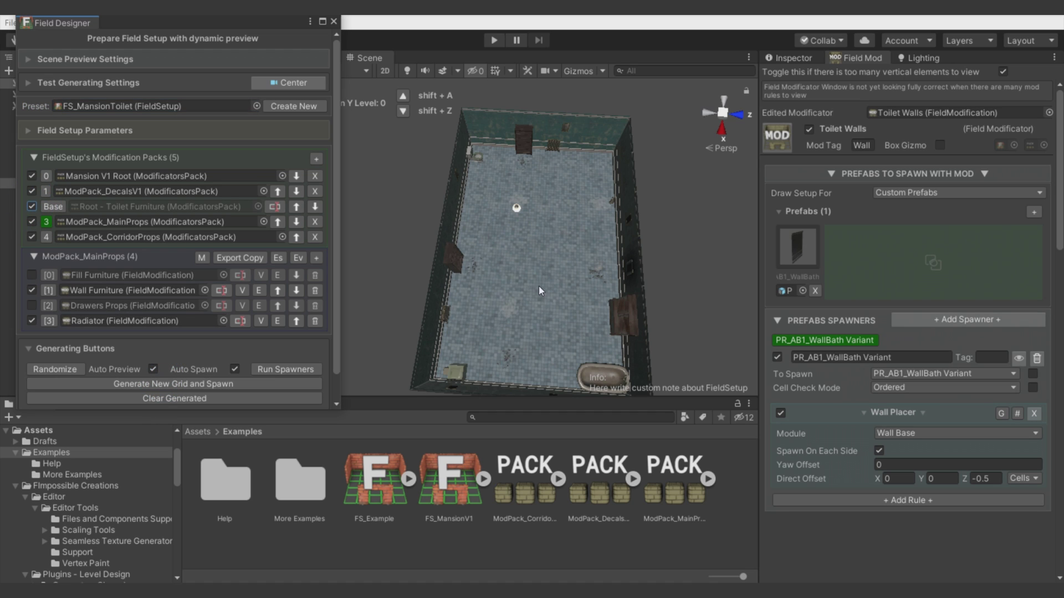
pyautogui.moveTo(538, 286); pyautogui.dragTo(609, 234, button='right')
pyautogui.press('w')
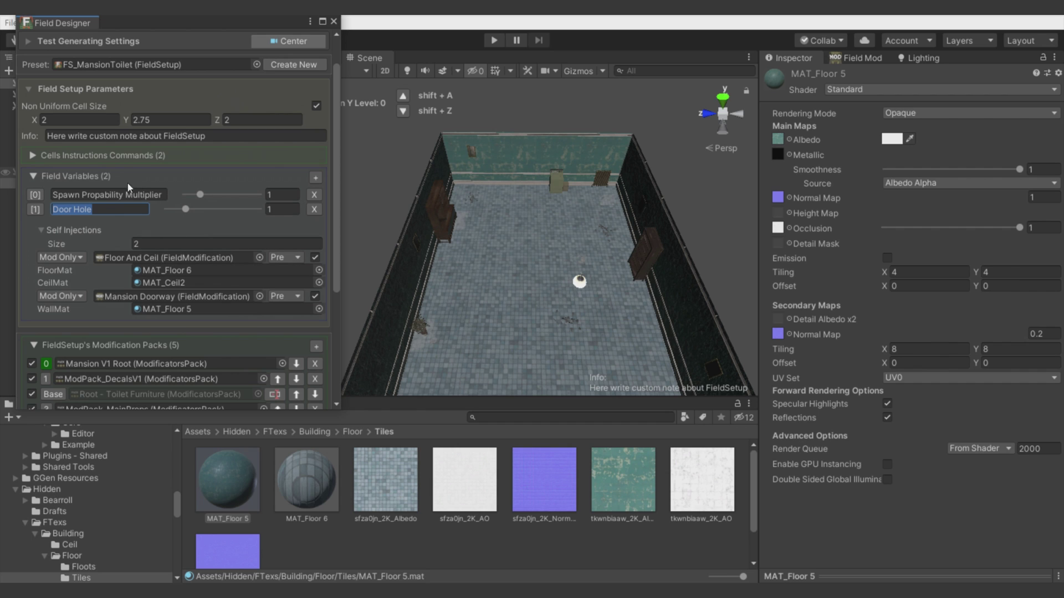
# Step: Collapse the field variables and look through the ModPack_DecalsV1 and ModPack_MainProps modificators, including Drawers Props
pyautogui.click(97, 175)
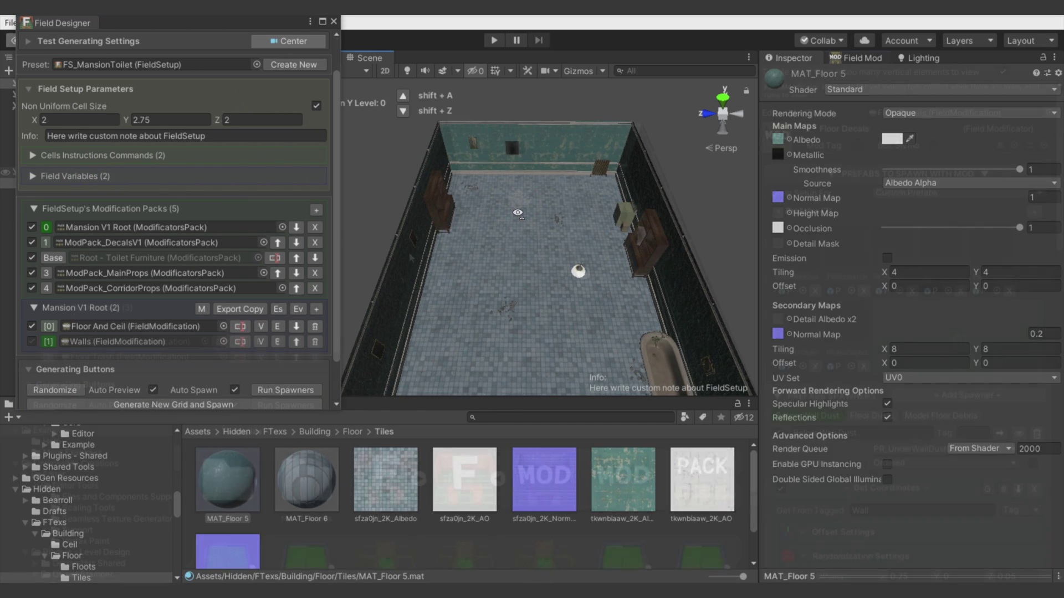
pyautogui.click(144, 242)
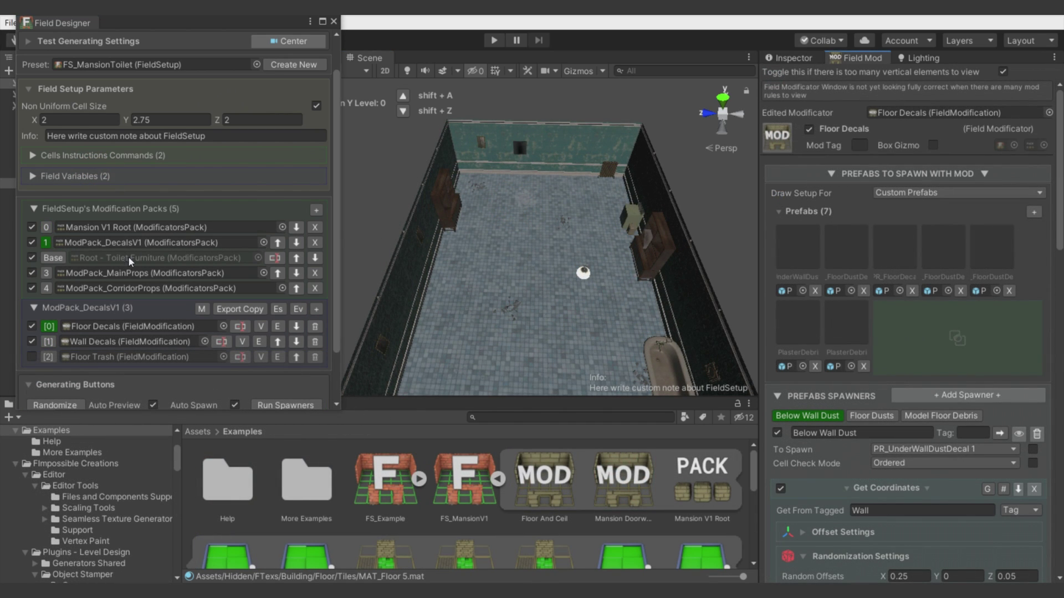
pyautogui.scroll(5, 433, 248)
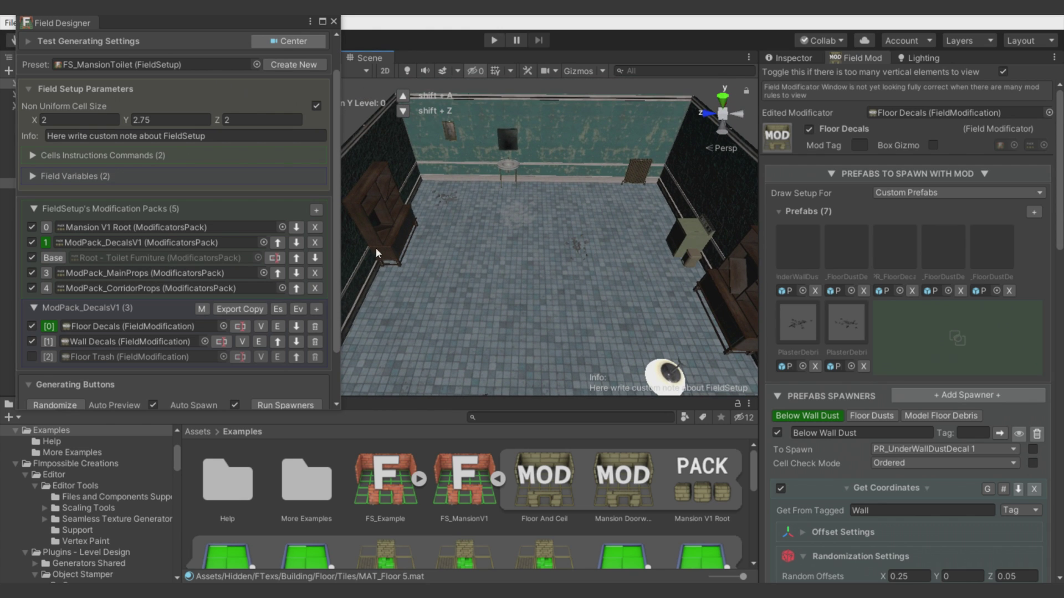
pyautogui.click(29, 355)
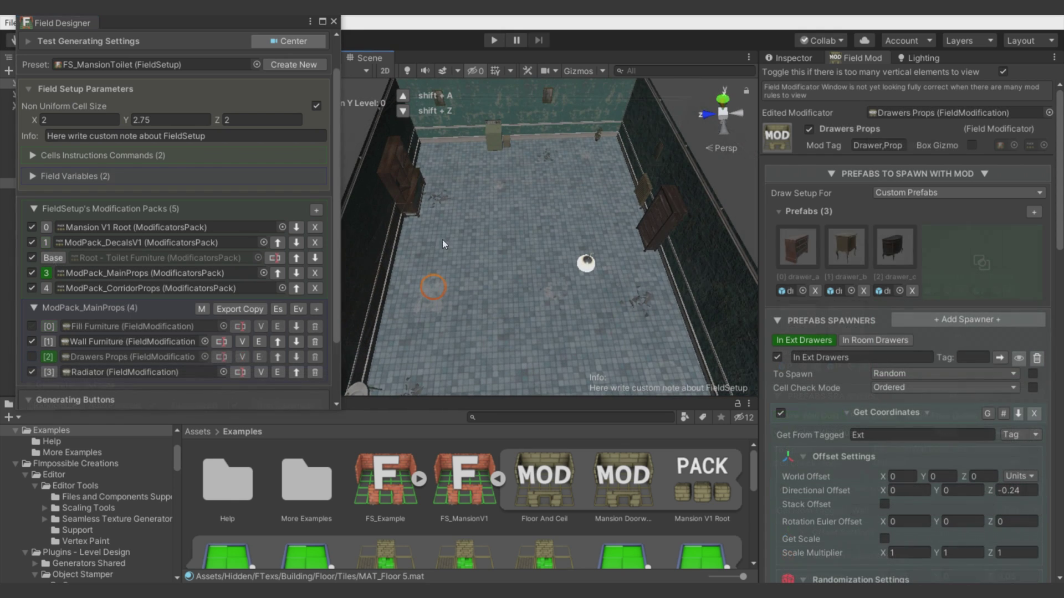
# Step: Locate the ModPack_MainProps asset in the project and show the contents of the ModPack_CorridorProps pack
pyautogui.click(142, 277)
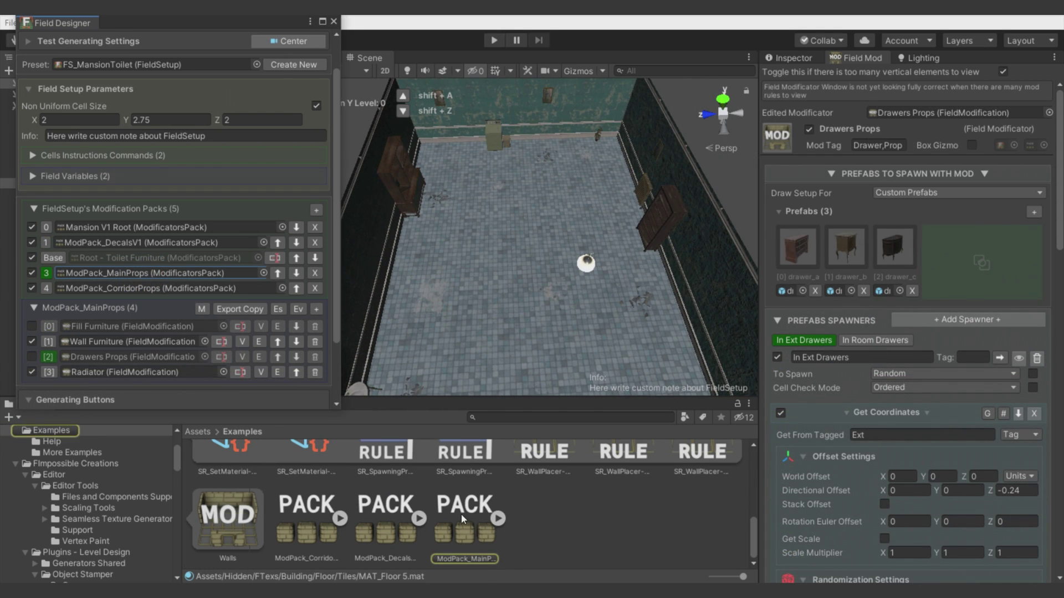
pyautogui.scroll(5, 440, 533)
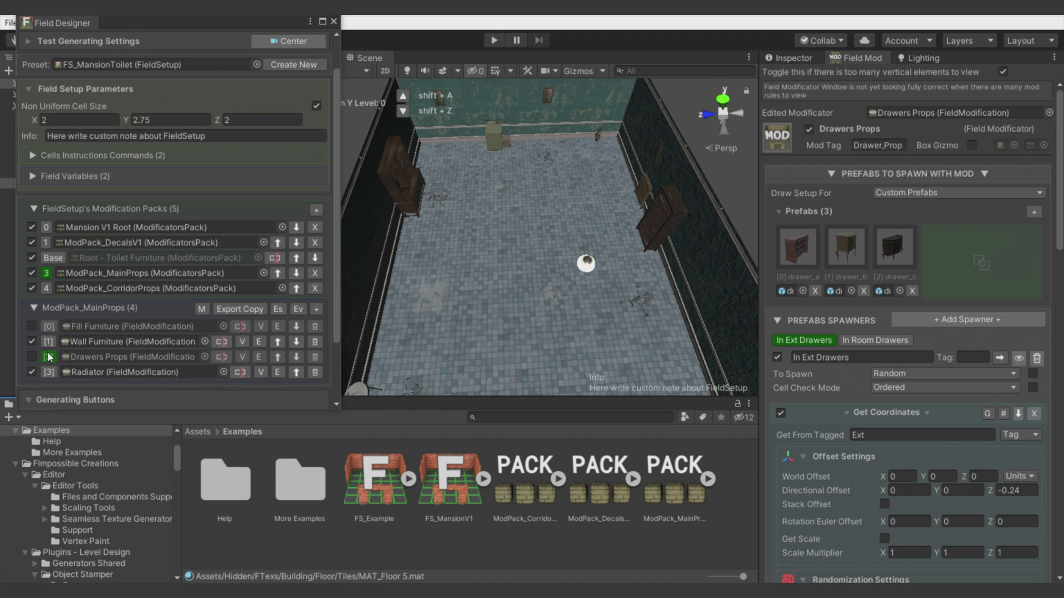
pyautogui.click(48, 289)
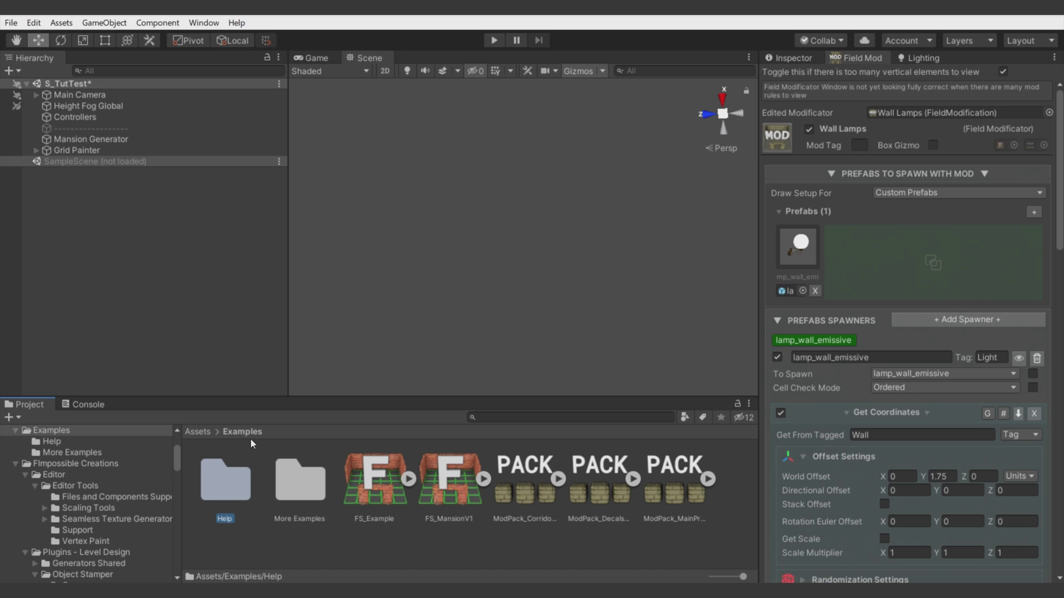
# Step: Open the BP_RoomsSetup1 build plan from the More Examples folder and move its window off the scene's centre
pyautogui.click(289, 482)
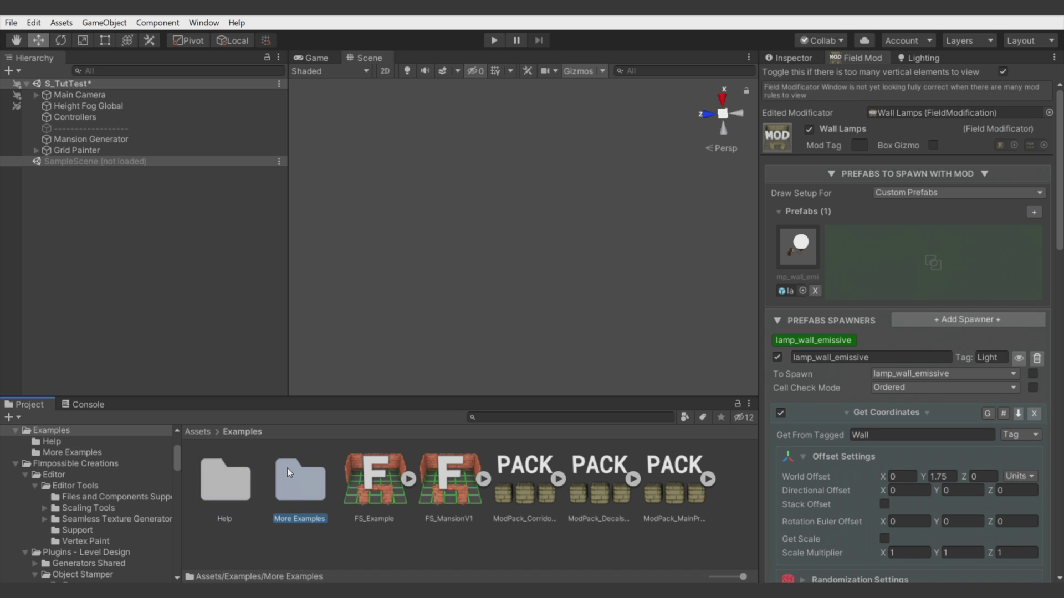
pyautogui.doubleClick(287, 468)
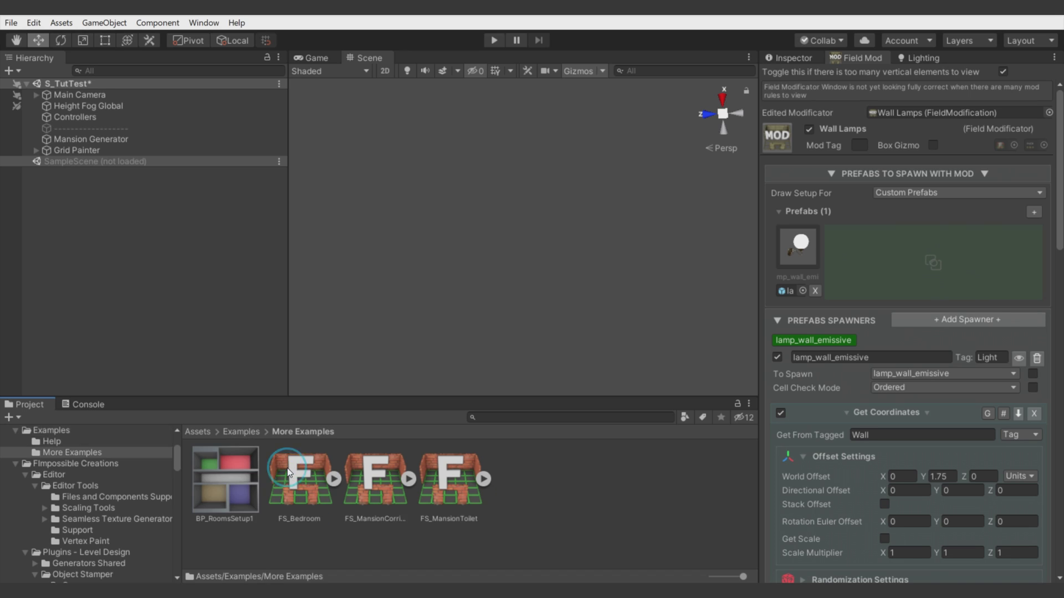
pyautogui.click(225, 483)
pyautogui.doubleClick(221, 492)
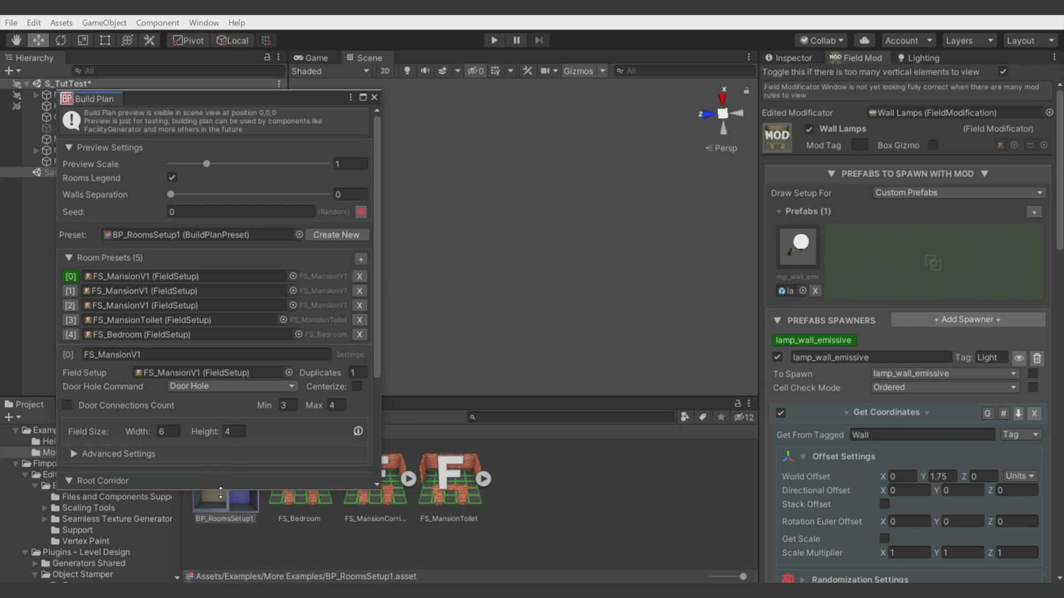
pyautogui.moveTo(237, 102); pyautogui.dragTo(297, 91)
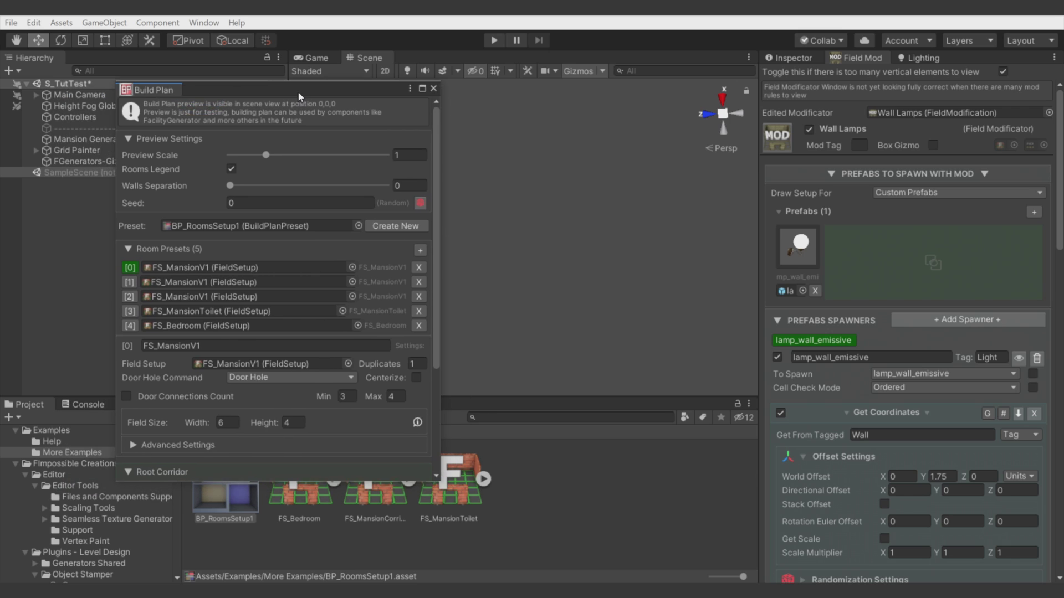
# Step: Generate several random layout previews of the BP_RoomsSetup1 build plan and centre them in the scene
pyautogui.scroll(-3, 268, 355)
pyautogui.scroll(-3, 255, 419)
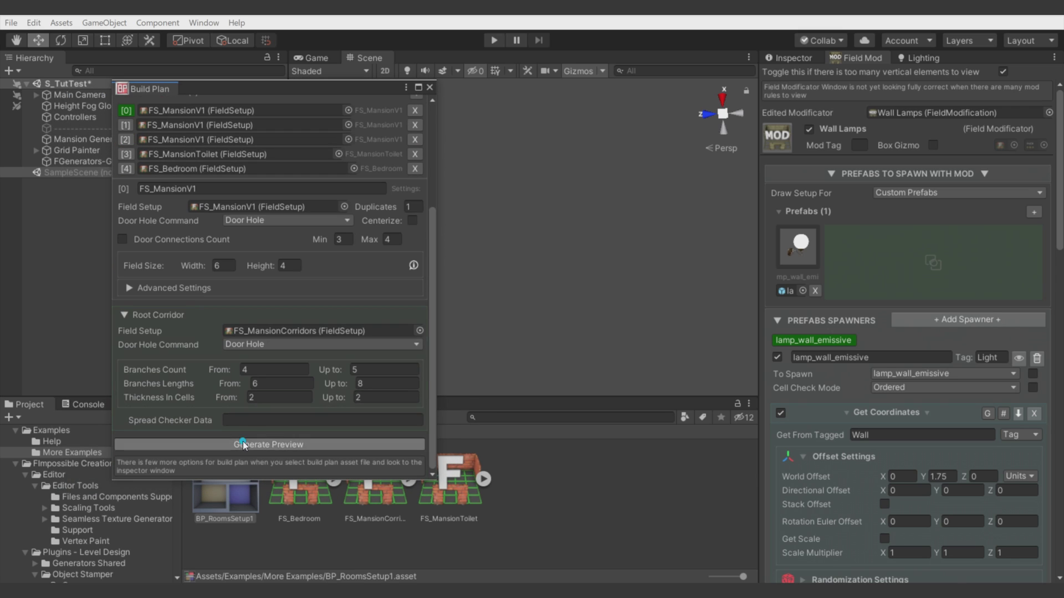
pyautogui.click(268, 445)
pyautogui.moveTo(357, 90); pyautogui.dragTo(269, 71)
pyautogui.click(155, 425)
pyautogui.click(155, 422)
pyautogui.click(155, 422)
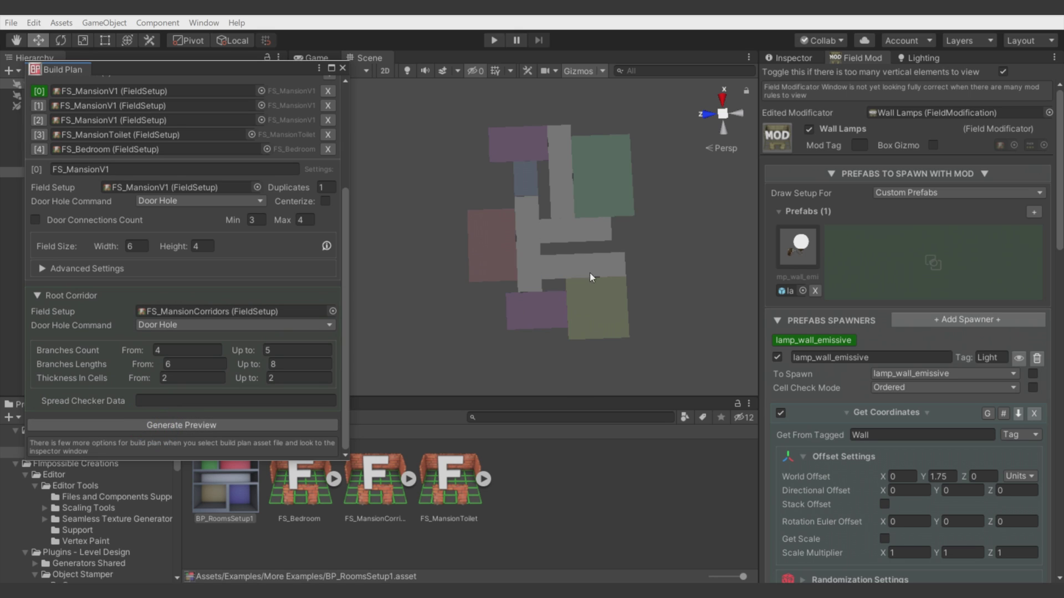
pyautogui.moveTo(592, 277); pyautogui.dragTo(569, 276, button='middle')
pyautogui.moveTo(506, 264); pyautogui.dragTo(528, 285, button='middle')
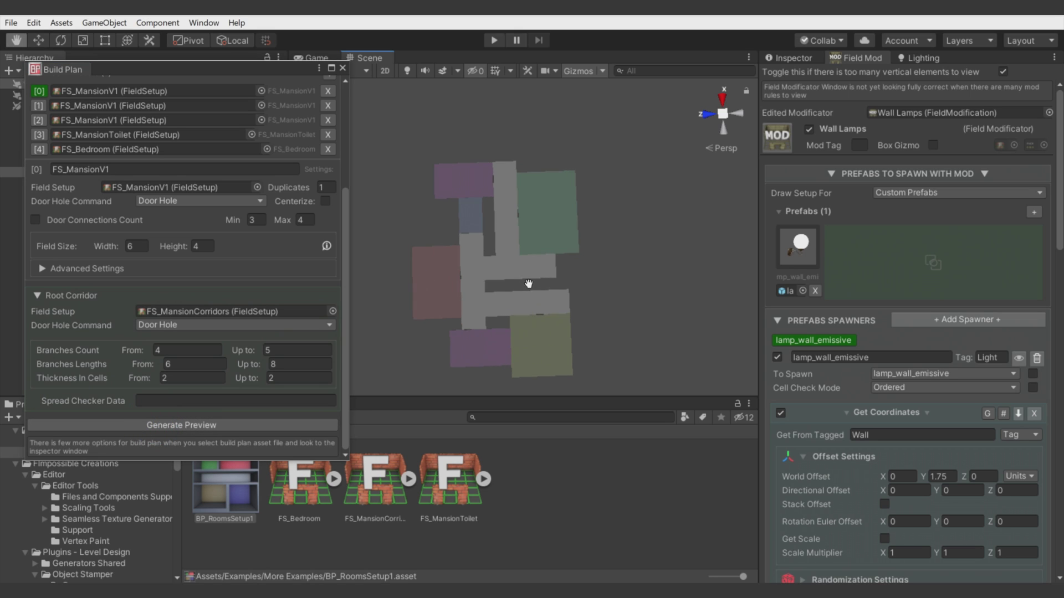
pyautogui.click(244, 425)
pyautogui.click(244, 425)
pyautogui.moveTo(550, 324); pyautogui.dragTo(680, 257, button='middle')
# Step: Set the duplicates of the FS_Bedroom room preset to 1 and generate a new layout preview
pyautogui.click(68, 310)
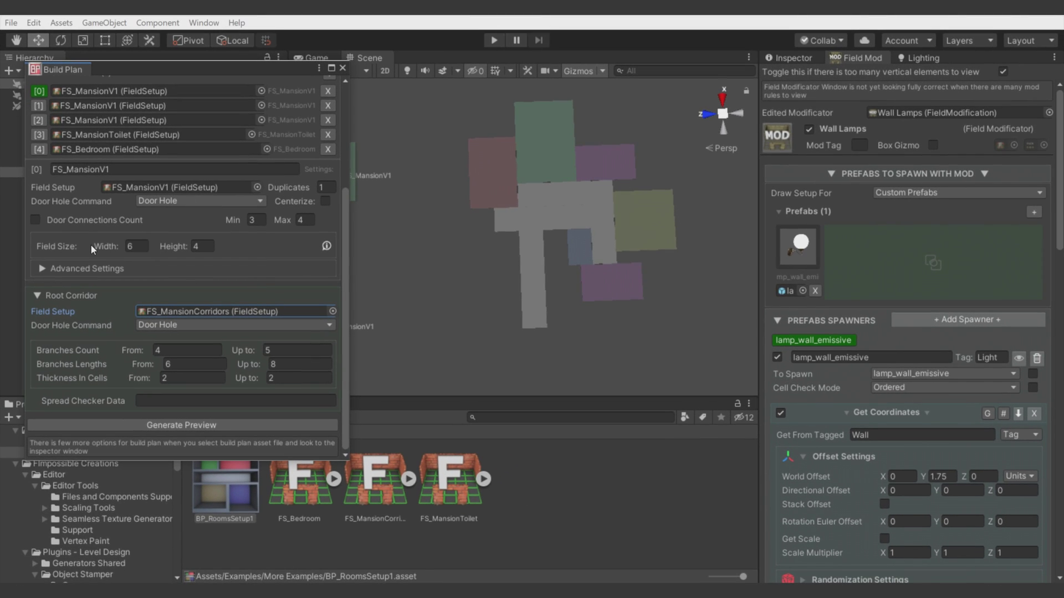
pyautogui.scroll(3, 90, 245)
pyautogui.click(44, 229)
pyautogui.scroll(-2, 63, 253)
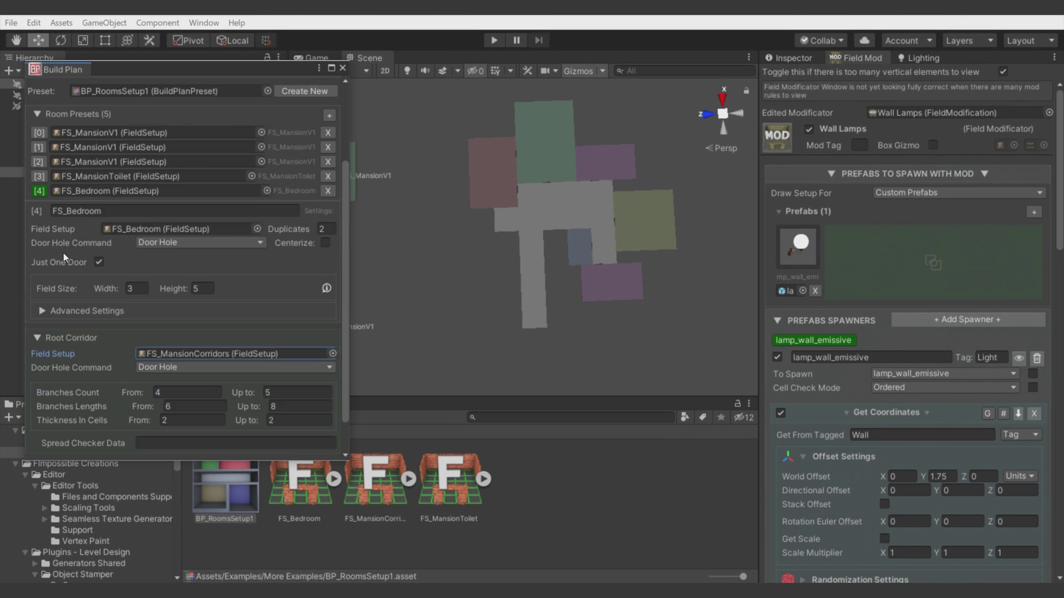
pyautogui.scroll(-2, 63, 253)
pyautogui.click(326, 186)
pyautogui.write('1')
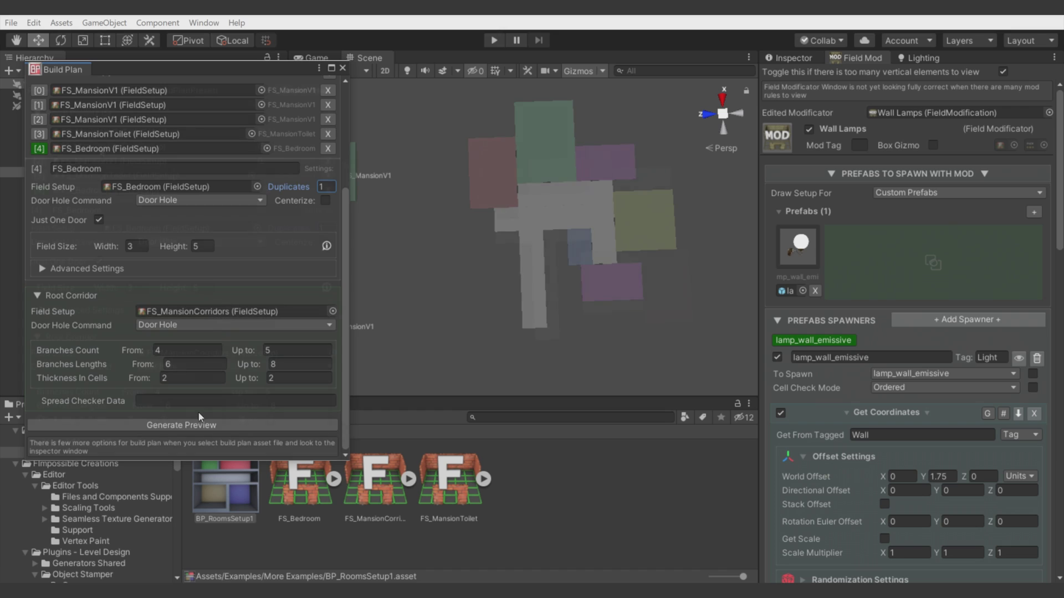
pyautogui.click(198, 424)
# Step: Set the FS_Bedroom preset's field size to width 8 and height 10 and generate a layout preview
pyautogui.scroll(2, 91, 150)
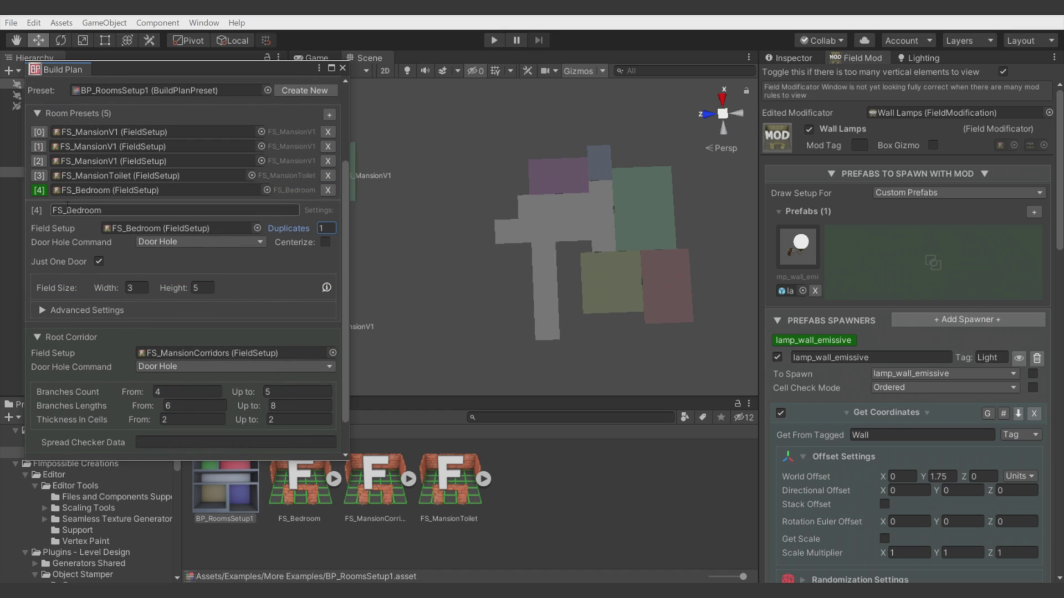
pyautogui.click(44, 174)
pyautogui.click(38, 161)
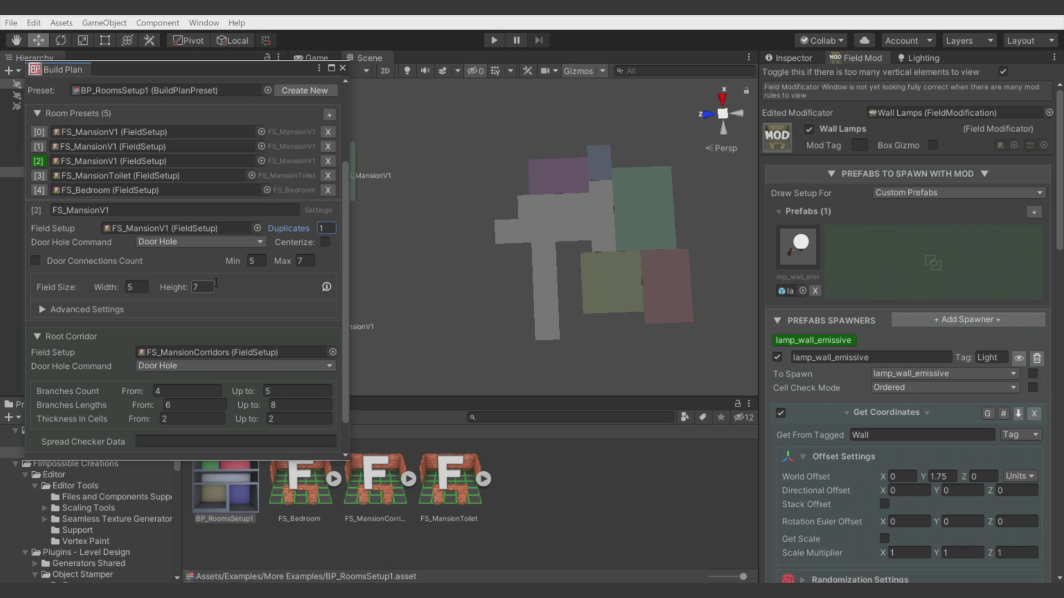
pyautogui.click(37, 191)
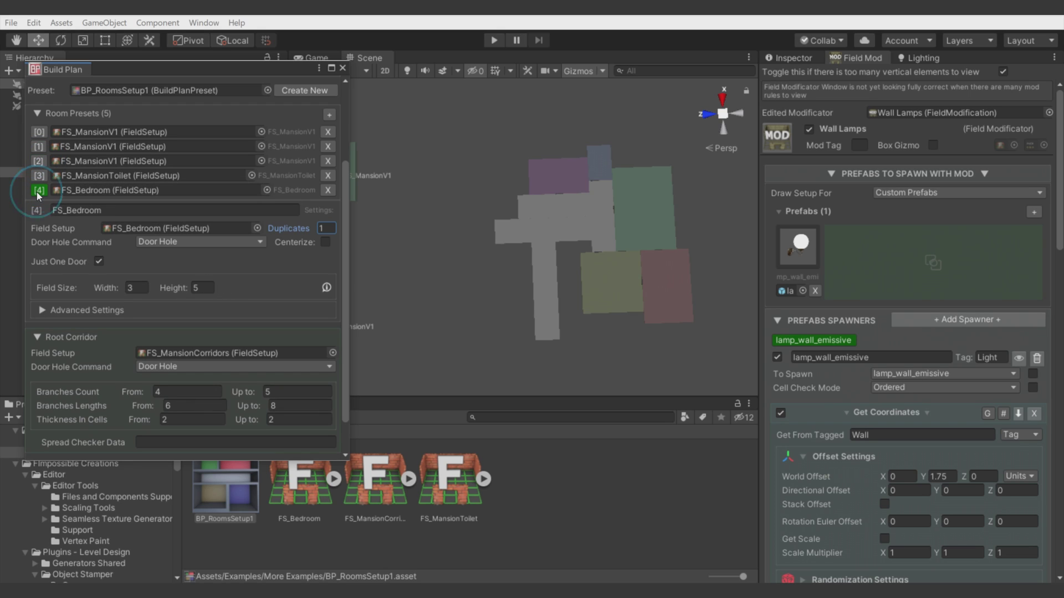
pyautogui.click(135, 288)
pyautogui.write('8')
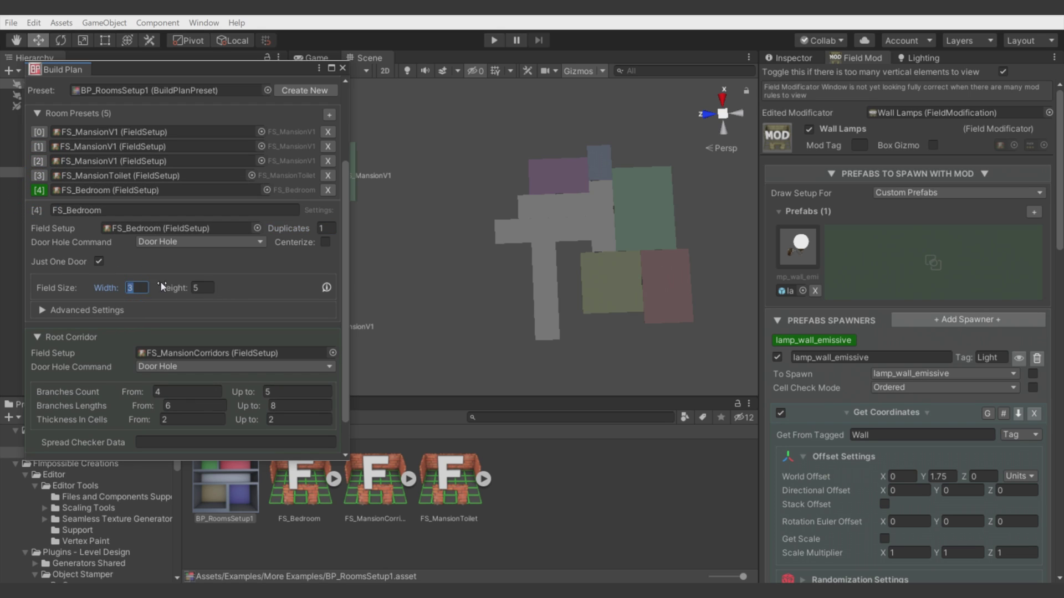
pyautogui.click(200, 288)
pyautogui.write('10')
pyautogui.scroll(-2, 188, 308)
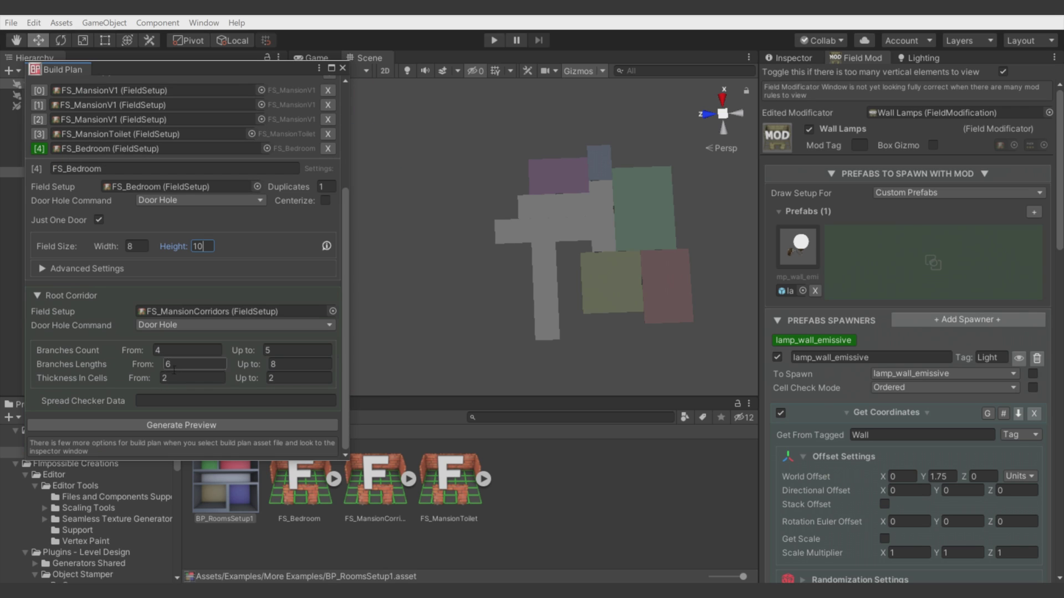
pyautogui.click(189, 427)
# Step: Generate several more layout previews with the enlarged bedroom and examine the room arrangements
pyautogui.moveTo(519, 315); pyautogui.dragTo(475, 305, button='middle')
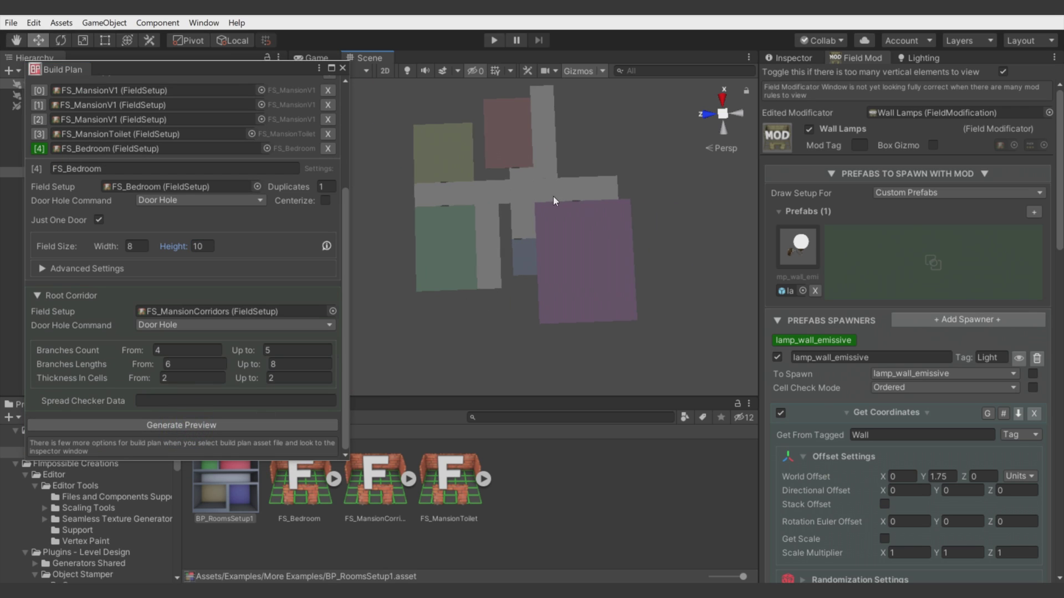
pyautogui.click(215, 425)
pyautogui.click(215, 425)
pyautogui.click(215, 425)
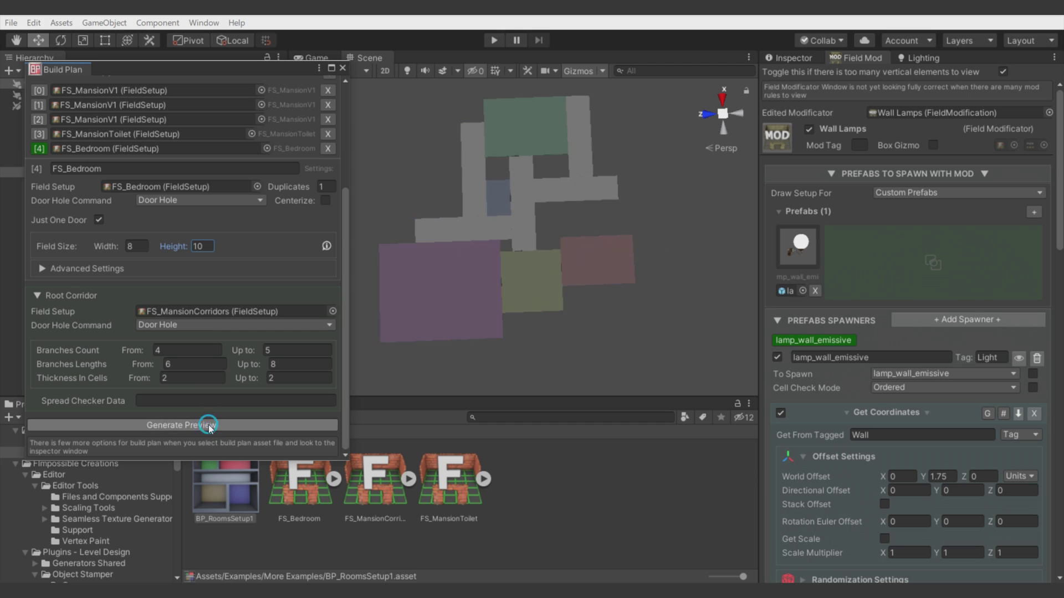
pyautogui.click(216, 425)
pyautogui.moveTo(615, 128); pyautogui.dragTo(593, 191, button='middle')
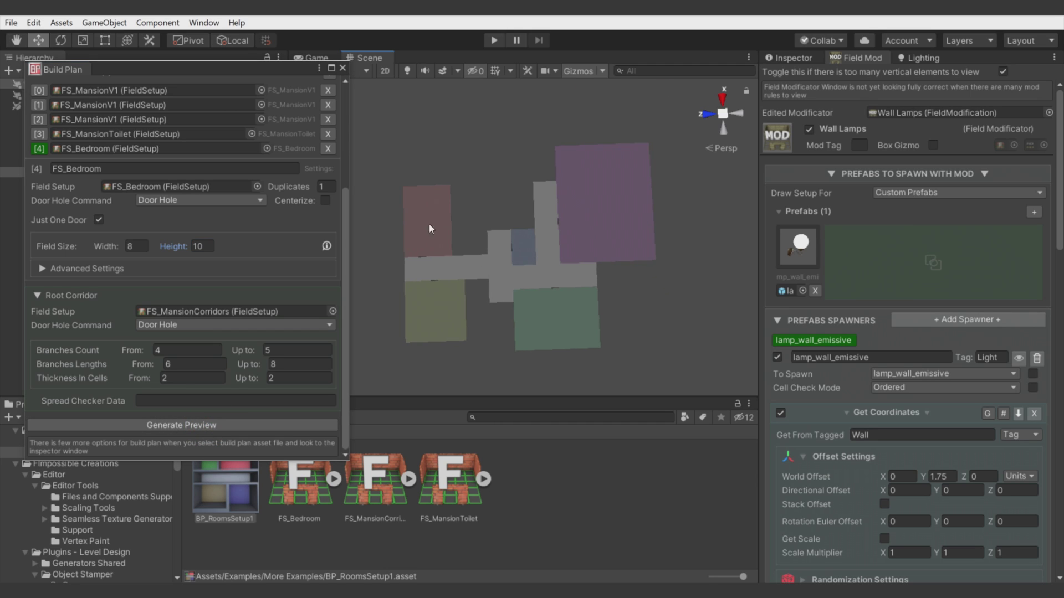
# Step: Set the FS_Bedroom preset's field size to width 4 and height 6 and close the build plan
pyautogui.click(136, 246)
pyautogui.write('4')
pyautogui.click(200, 246)
pyautogui.write('6')
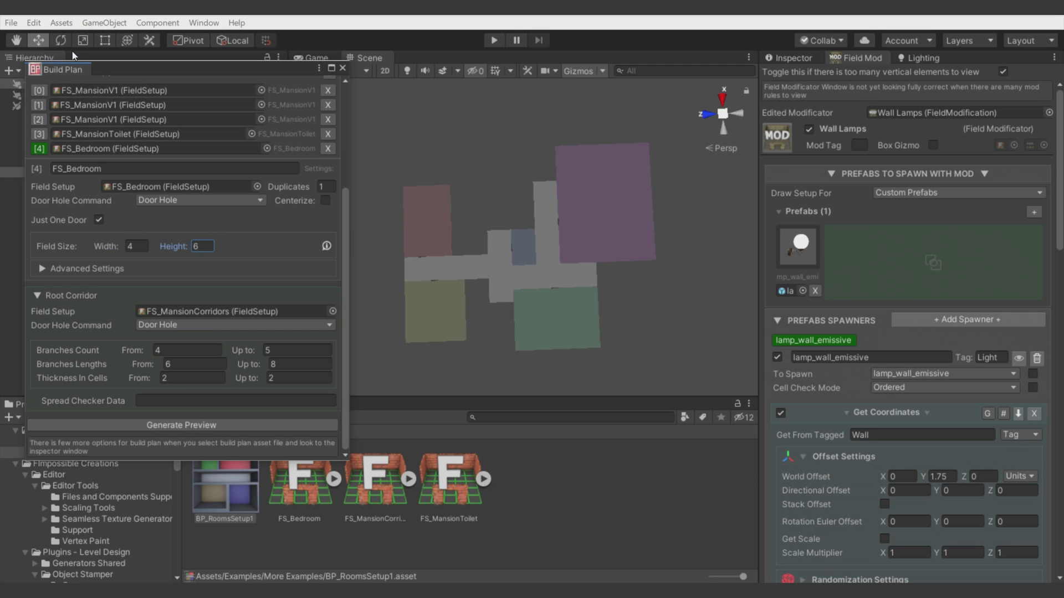
pyautogui.scroll(5, 140, 87)
pyautogui.middleClick(65, 73)
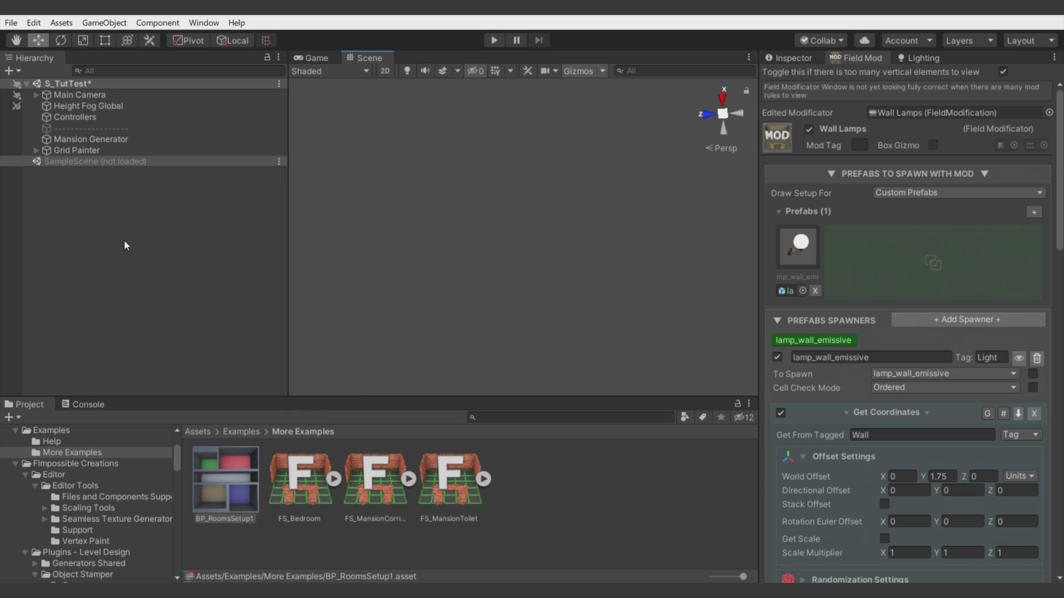
# Step: Preview the layout of the Mansion Generator object and locate its BuildingPlanGenerator script in the project
pyautogui.click(112, 140)
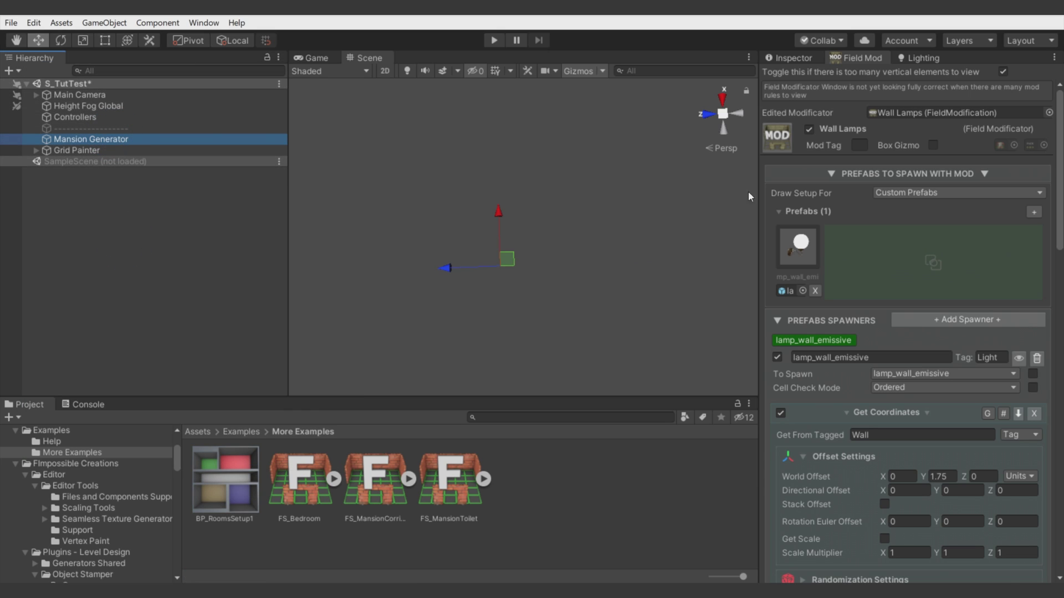
pyautogui.click(794, 58)
pyautogui.click(853, 288)
pyautogui.keyDown('alt'); pyautogui.moveTo(650, 263); pyautogui.dragTo(636, 222); pyautogui.keyUp('alt')
pyautogui.click(942, 186)
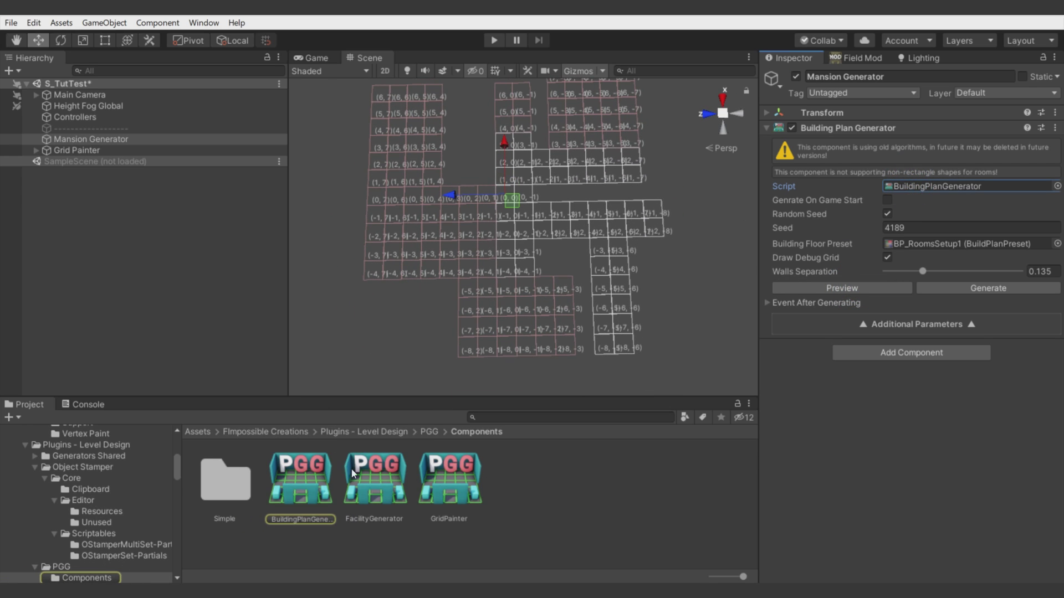
# Step: Look through the PGG generator scripts BuildingPlanGenerator and FacilityGenerator, and SimpleDungeonGenerator in the Simple folder
pyautogui.click(317, 480)
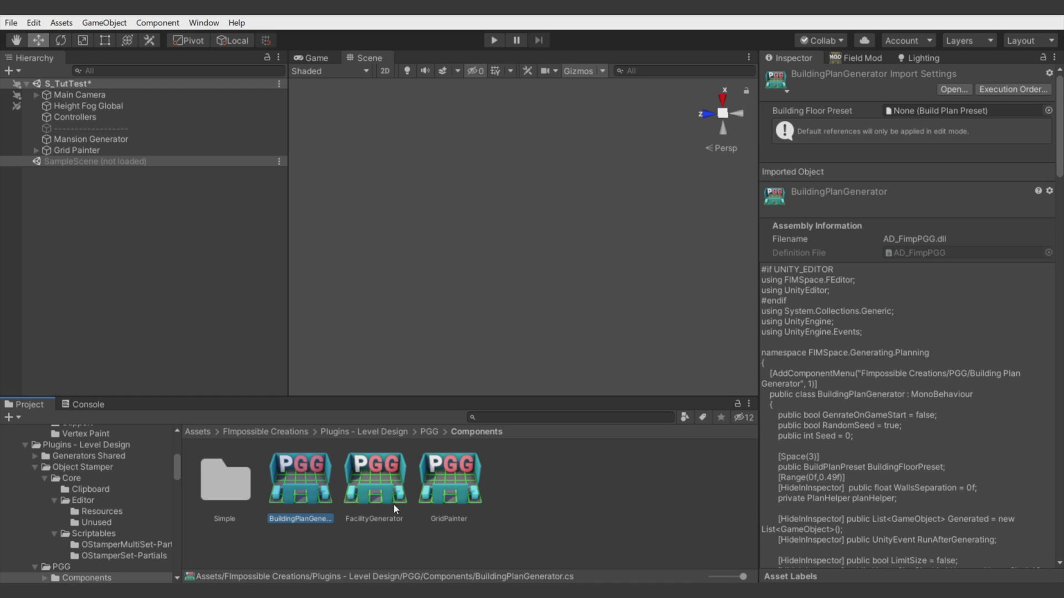
pyautogui.click(382, 492)
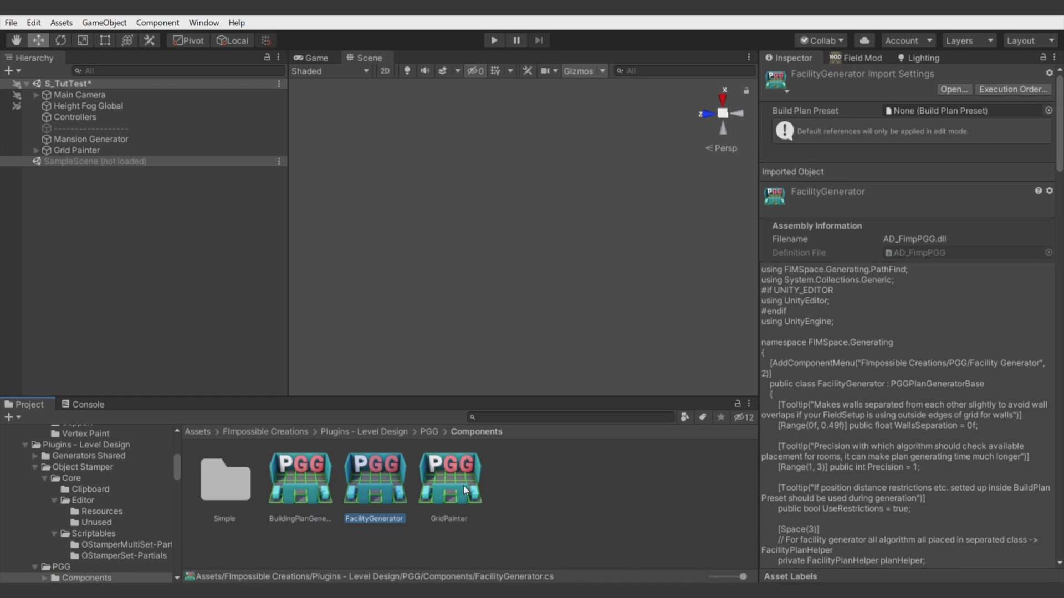
pyautogui.doubleClick(240, 483)
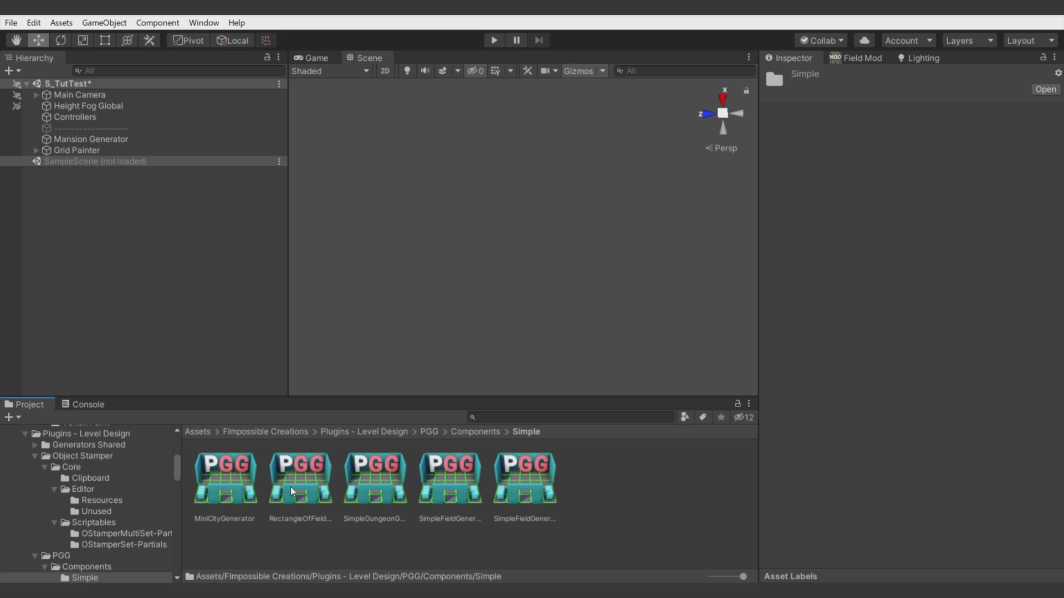
pyautogui.click(372, 498)
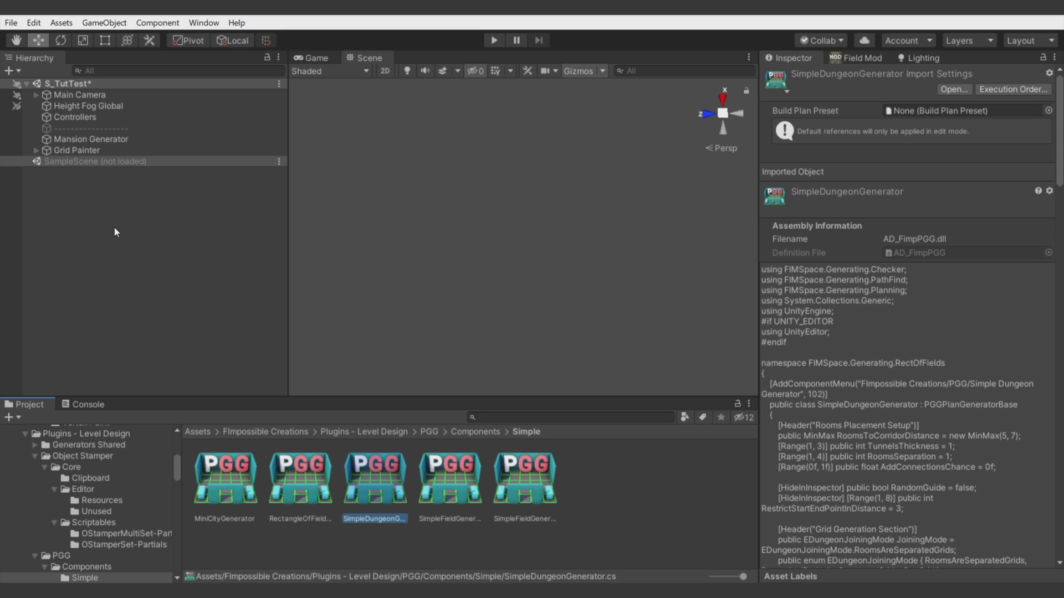
# Step: Create an empty game object and add the SimpleDungeonGenerator component to it
pyautogui.click(113, 22)
pyautogui.click(114, 38)
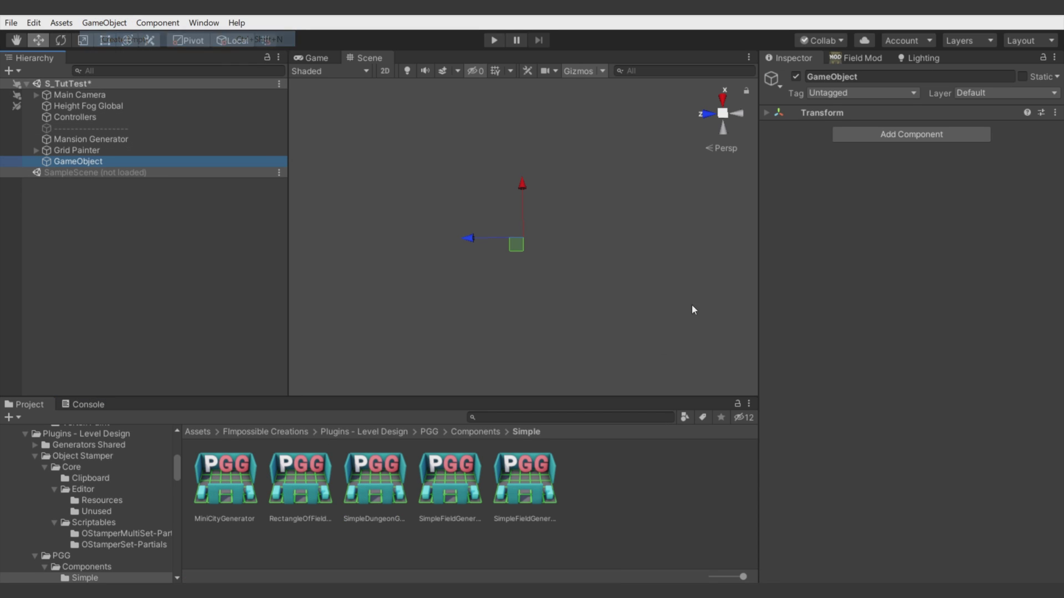
pyautogui.moveTo(459, 485); pyautogui.dragTo(455, 480)
pyautogui.moveTo(374, 477); pyautogui.dragTo(942, 241)
# Step: Assign BP_RoomsSetup1 as the dungeon generator's build plan preset and preview several layouts
pyautogui.click(1028, 214)
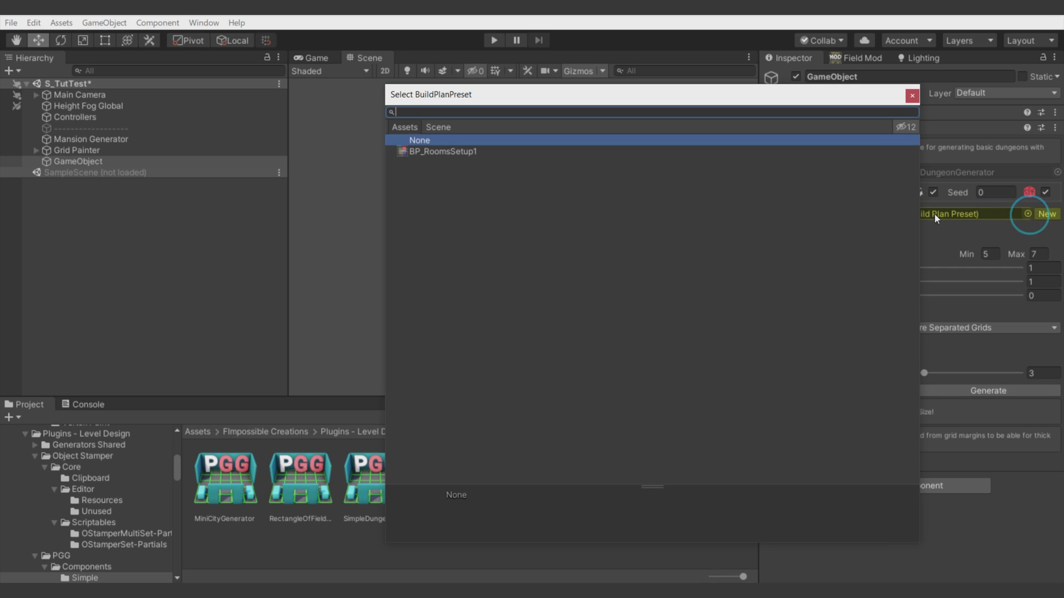
pyautogui.doubleClick(475, 152)
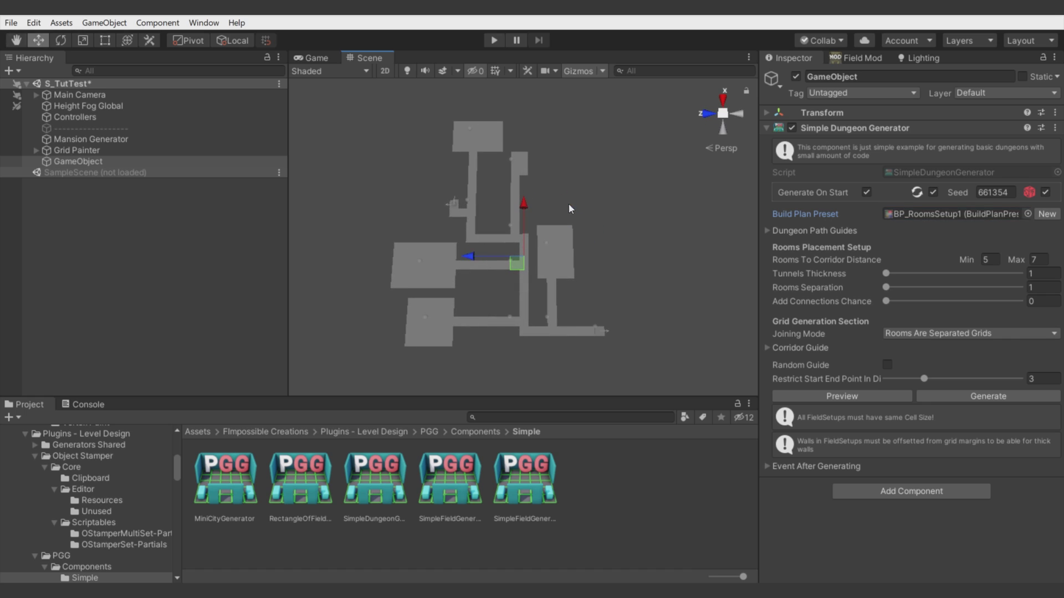
pyautogui.click(880, 395)
pyautogui.click(881, 396)
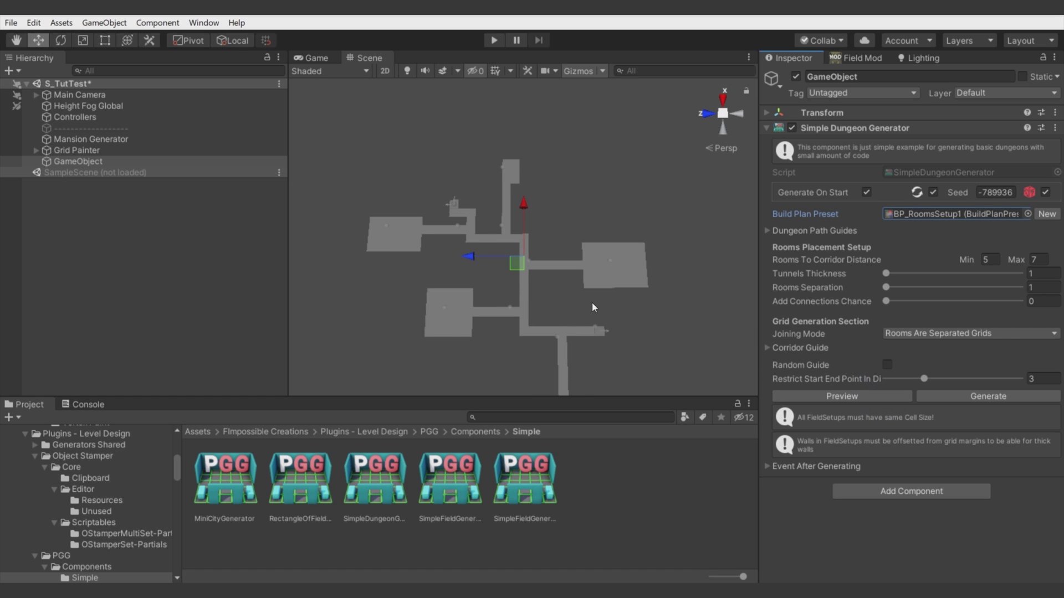
# Step: Generate the full dungeon from the Simple Dungeon Generator and hide the scene gizmos
pyautogui.click(978, 391)
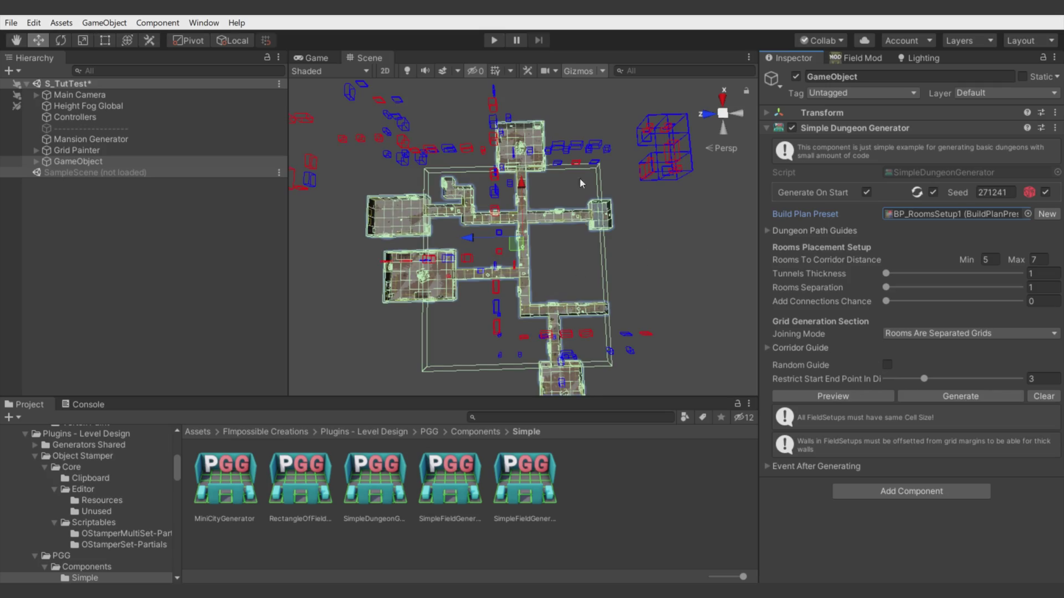
pyautogui.click(579, 71)
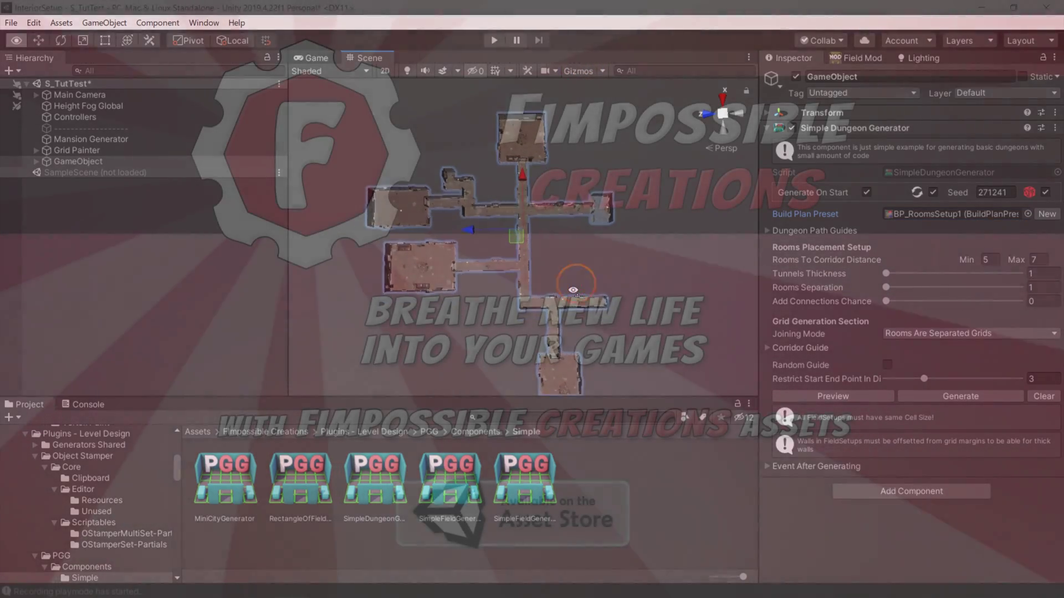